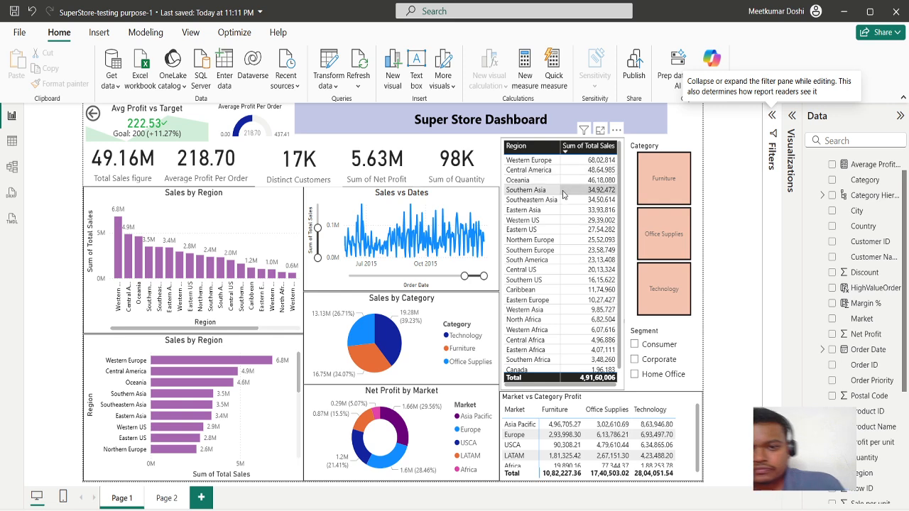
Examine which fields the Market vs Category Profit matrix and the region sales table use in the finished dashboard.
left_click(622, 404)
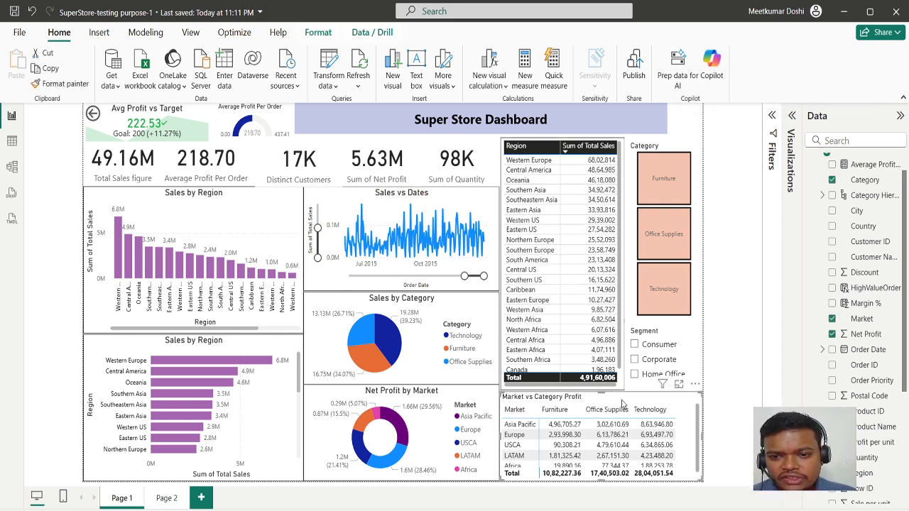
left_click(792, 125)
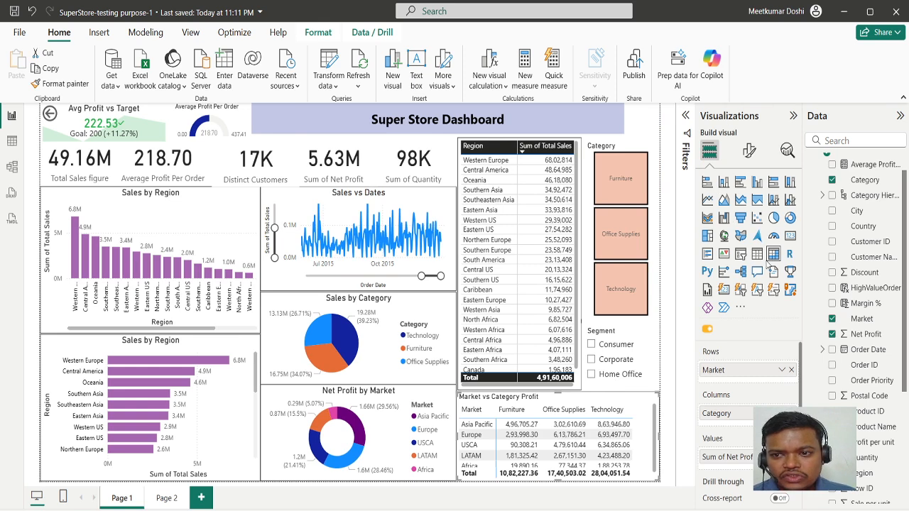
left_click(516, 144)
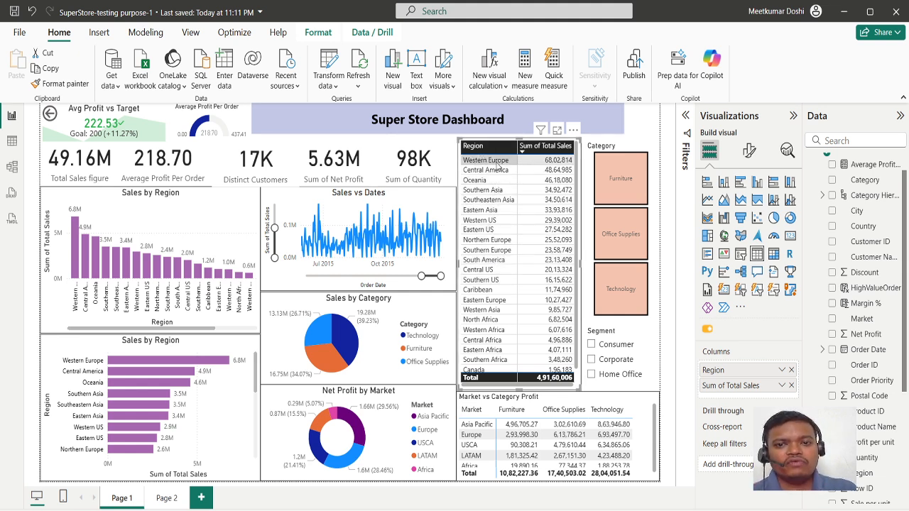
Switch to the SuperStore report and add a table visual with the Region and Total Sales fields from Orders.
key("alt+Tab")
key("alt+Tab")
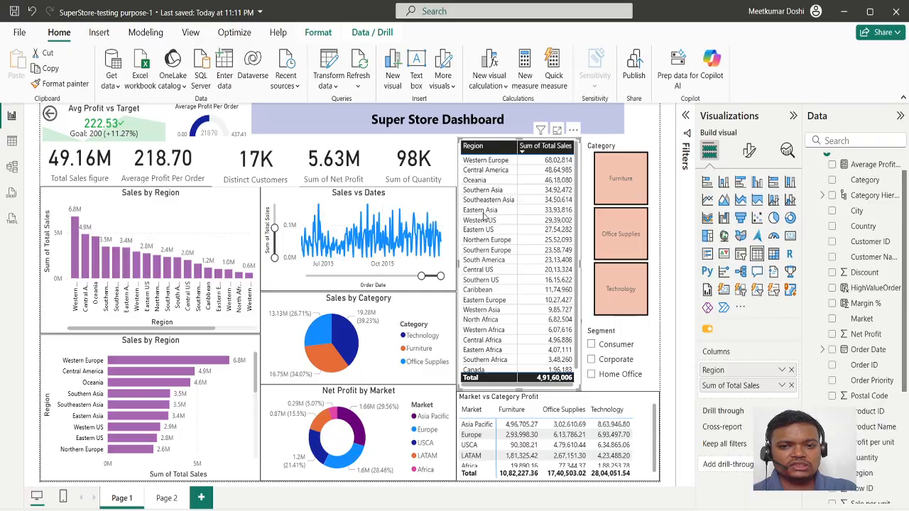
key("alt+Tab")
key("alt+Tab")
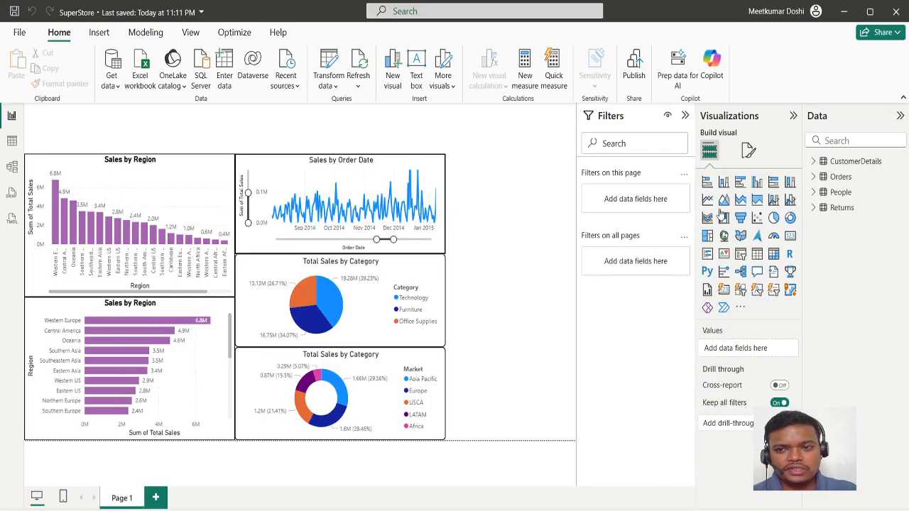
left_click(757, 254)
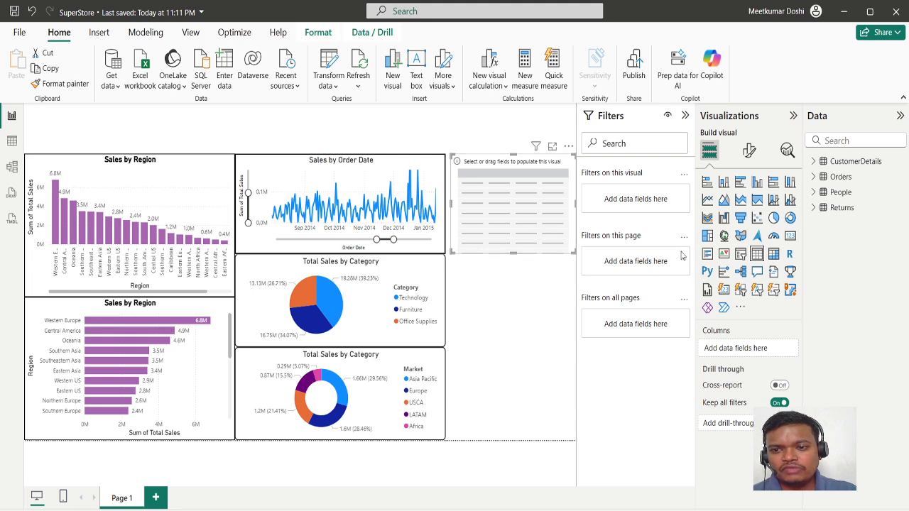
left_click(813, 177)
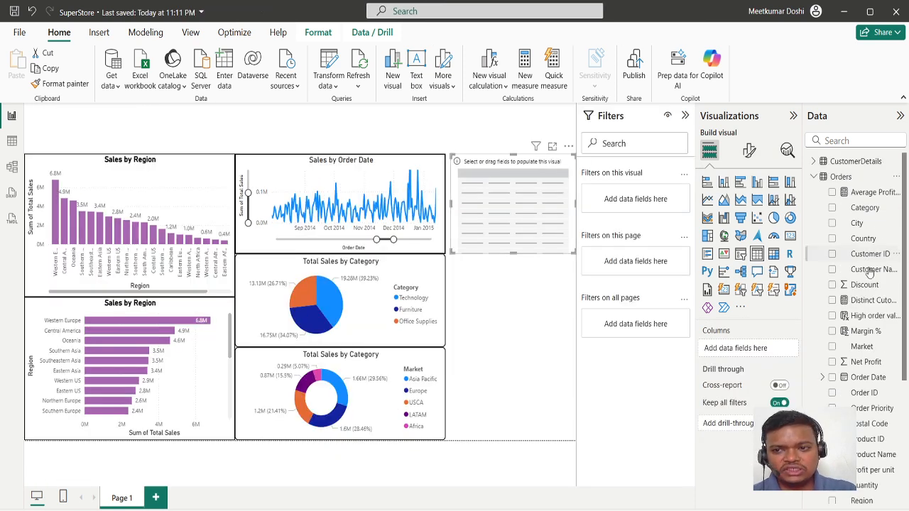
scroll(863, 346, "down", 4)
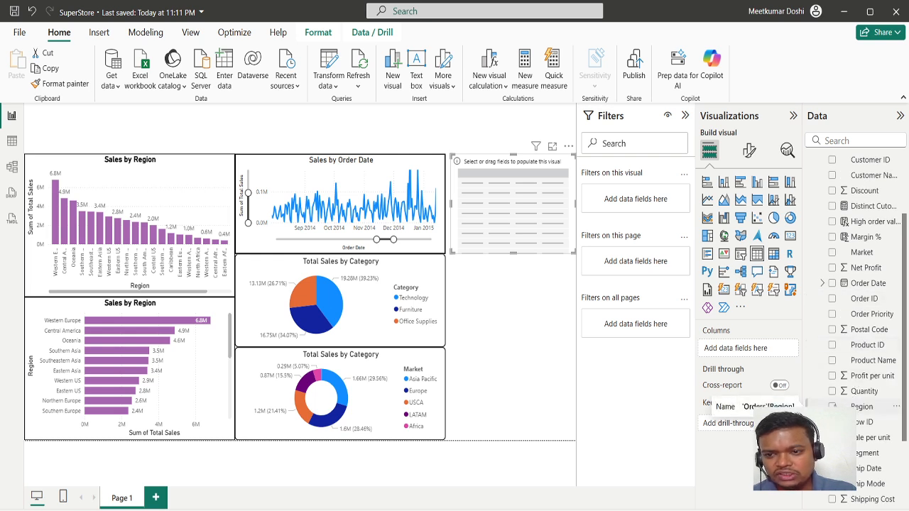
left_click(832, 406)
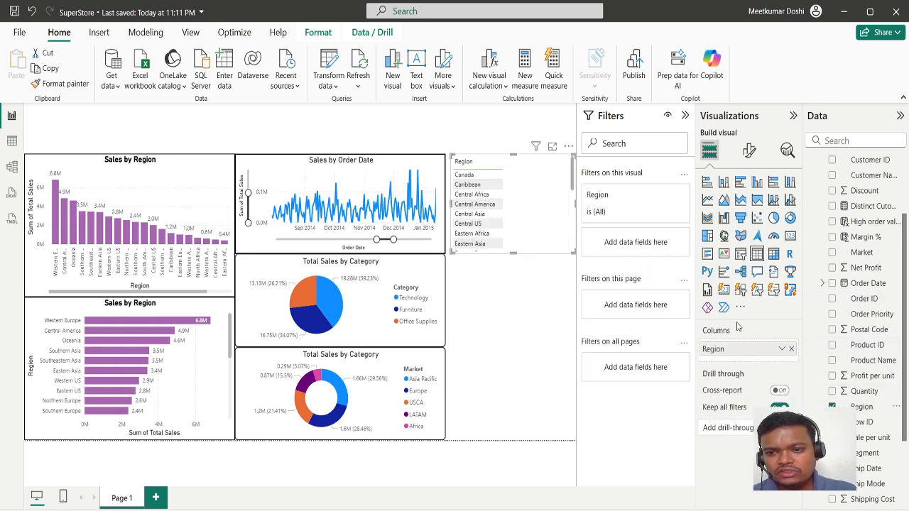
scroll(876, 474, "down", 4)
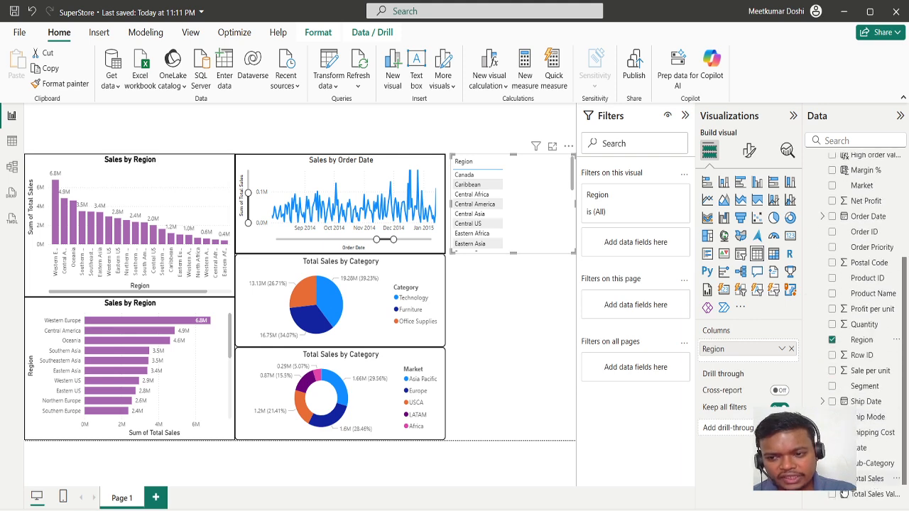
left_click(832, 450)
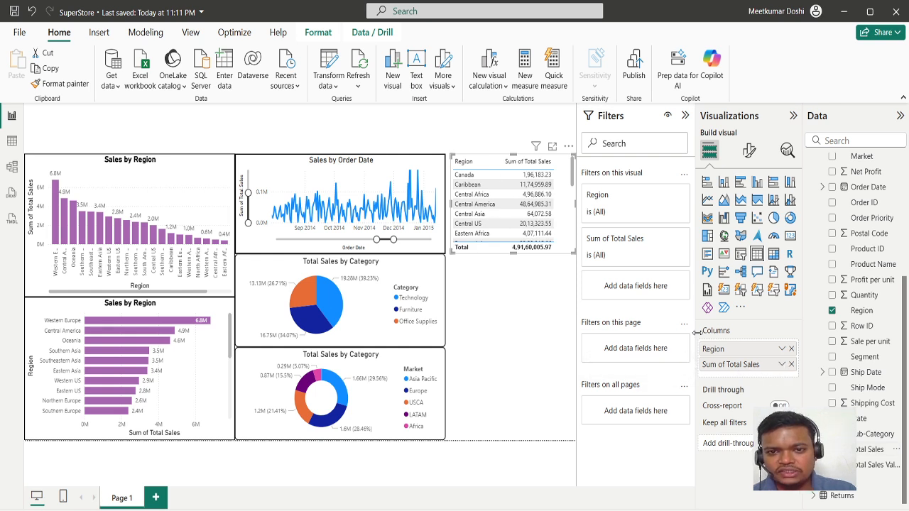
Stretch the region table downward to show more rows and sort it by Sum of Total Sales in descending order.
left_click(531, 169)
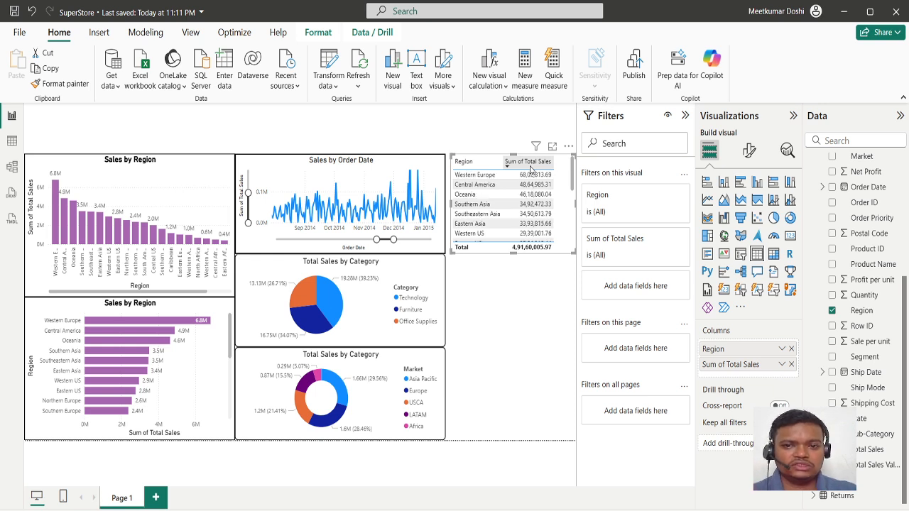
left_click_drag(511, 253, 490, 378)
scroll(499, 305, "down", 2)
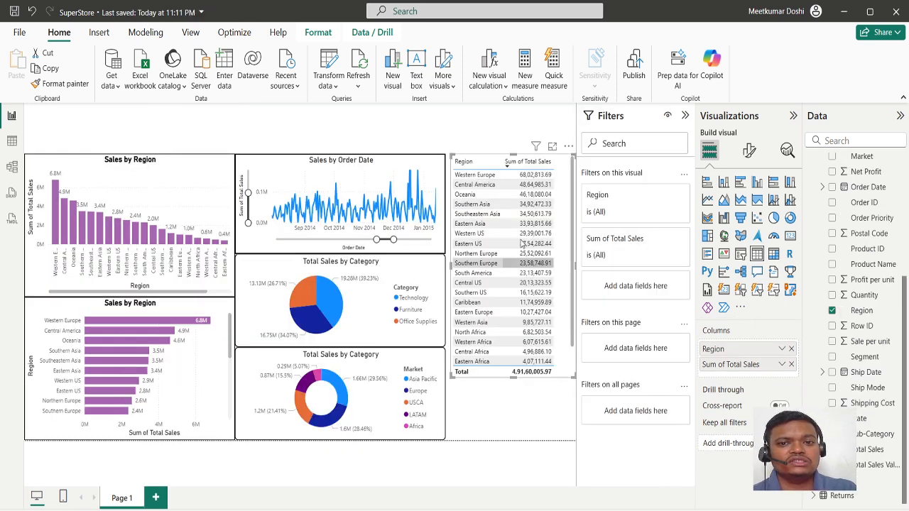
left_click(495, 165)
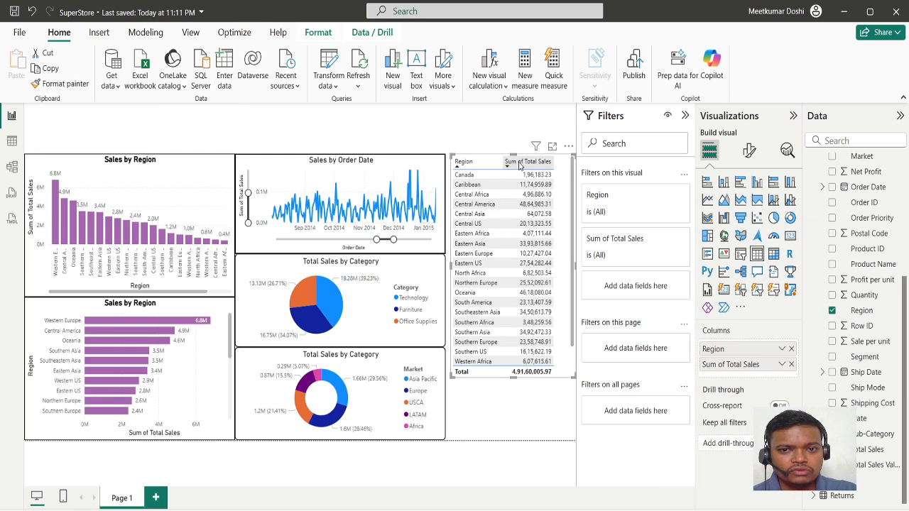
left_click(519, 163)
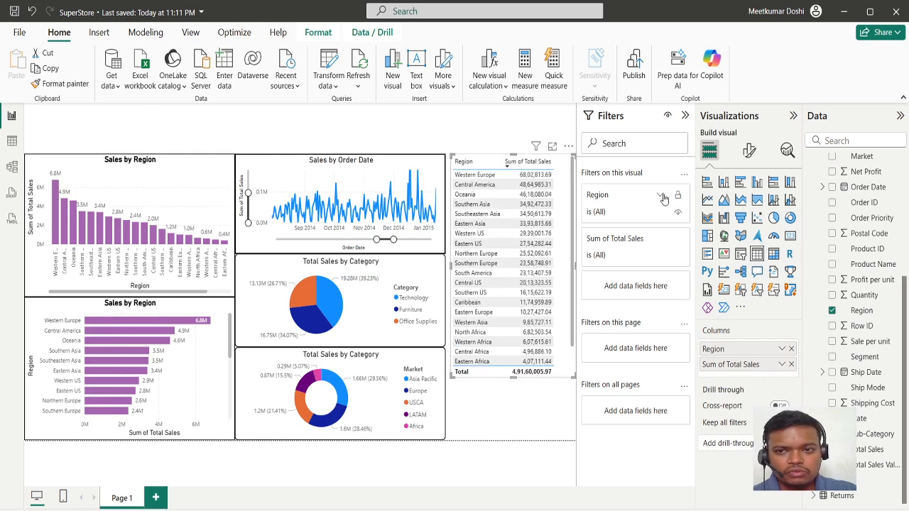
Try the Minimal and Bold header style presets on the region table.
left_click(749, 151)
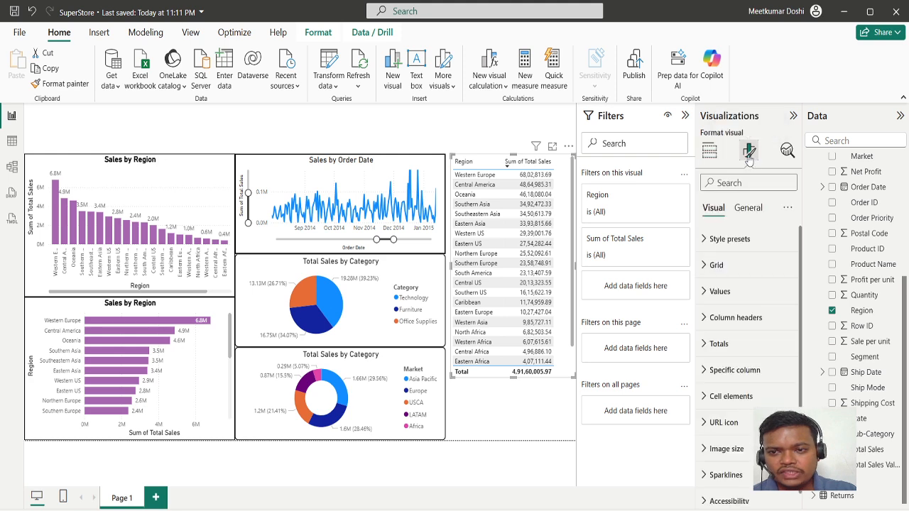
left_click(725, 245)
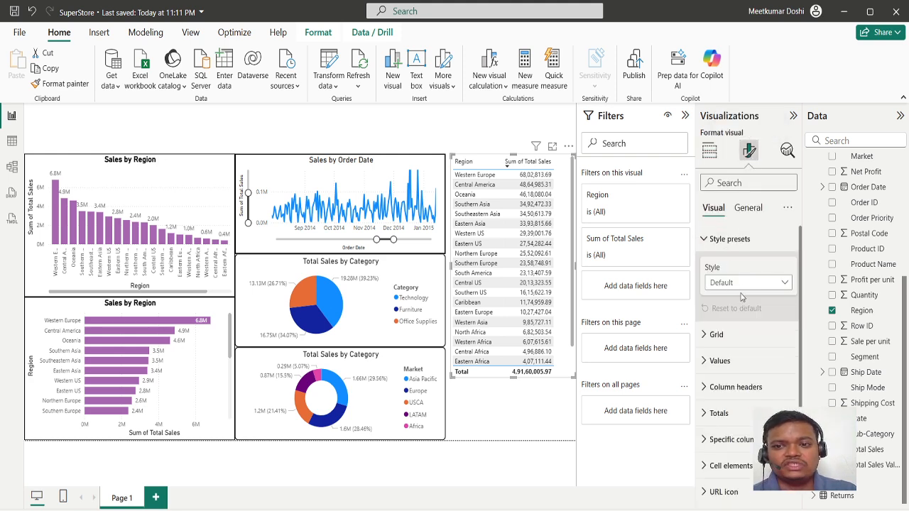
left_click(758, 284)
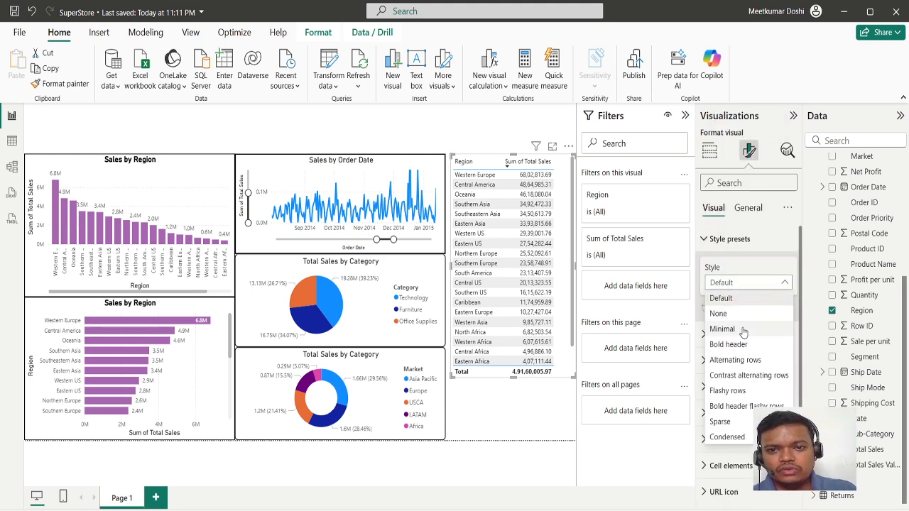
left_click(743, 330)
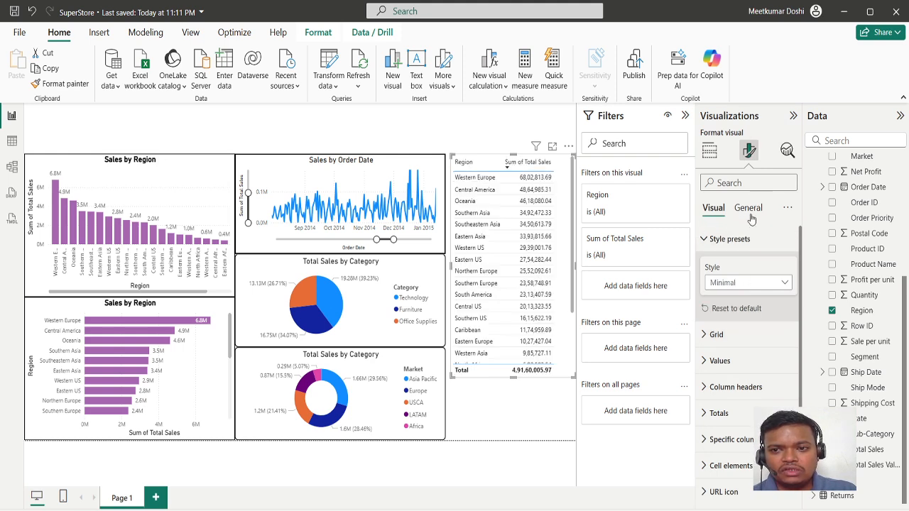
left_click(755, 284)
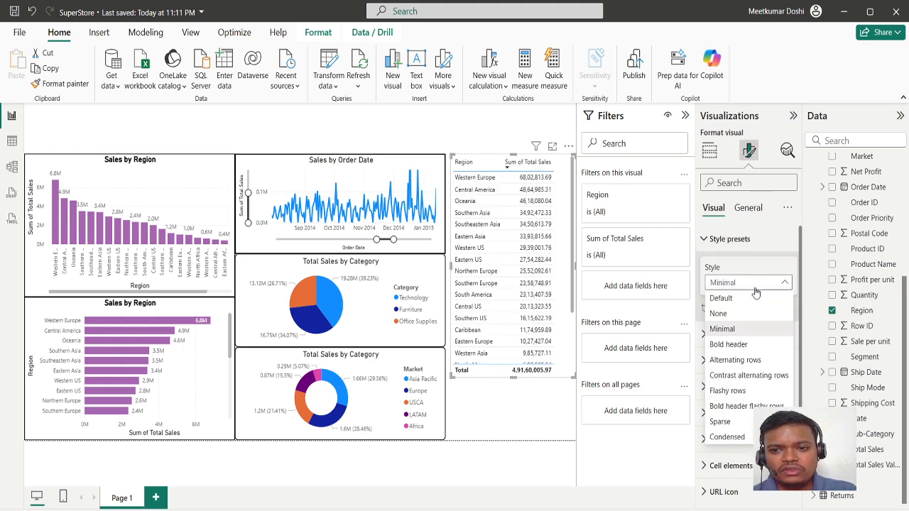
left_click(732, 345)
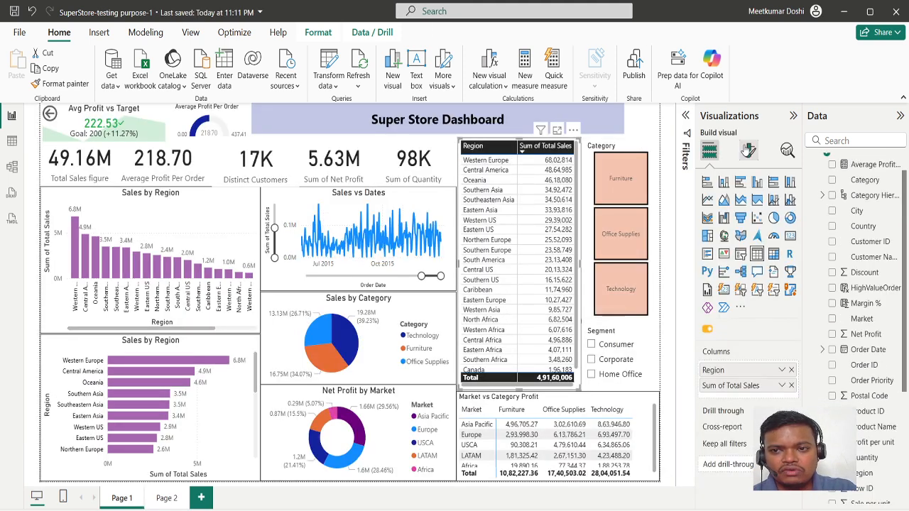
Check the finished dashboard's table style preset and apply the Condensed style preset to the new region table.
left_click(749, 150)
left_click(730, 241)
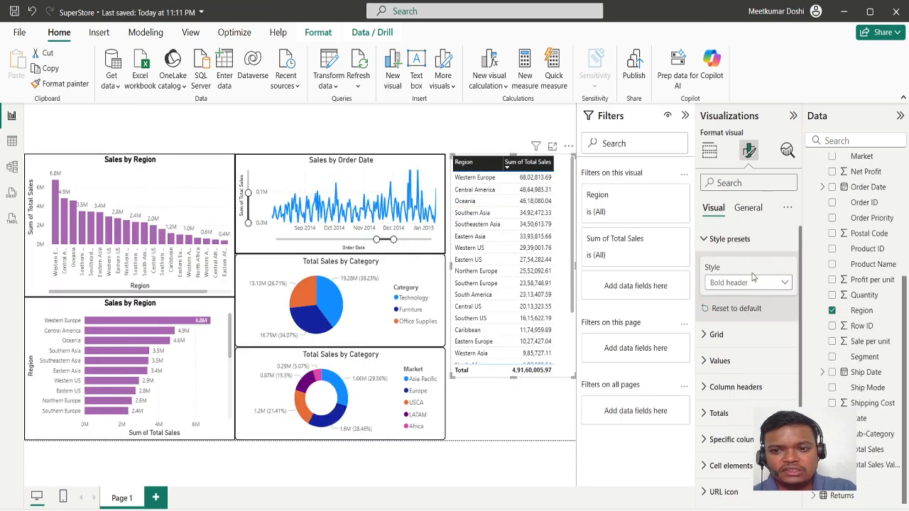
left_click(749, 283)
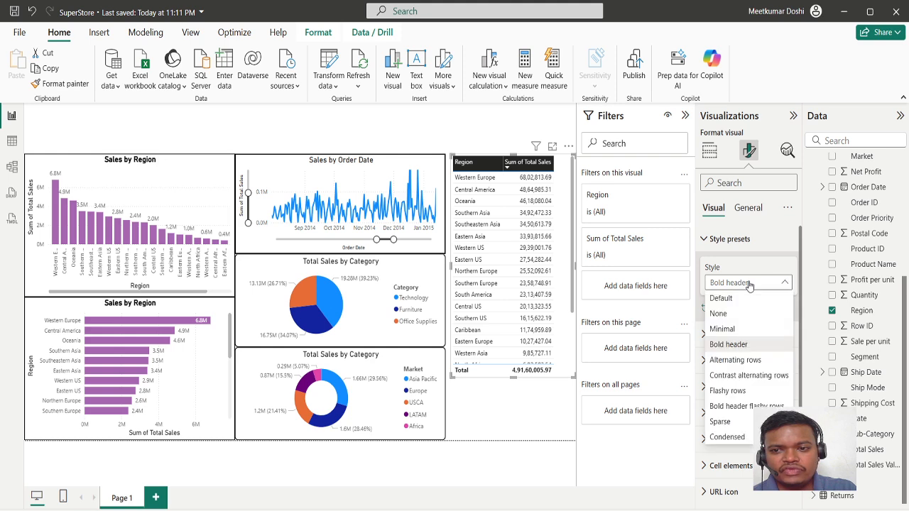
left_click(731, 436)
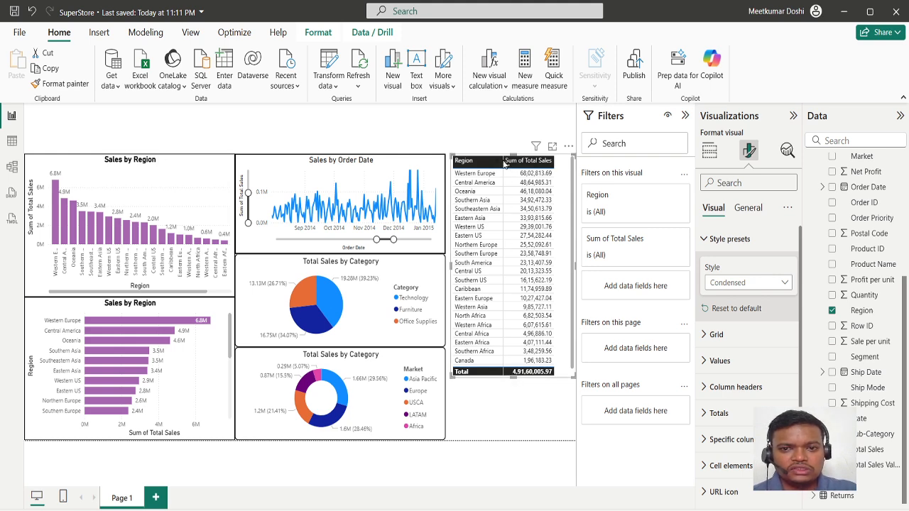
Move the region table flush against the Sales by Order Date chart and deselect it.
left_click_drag(503, 156, 496, 160)
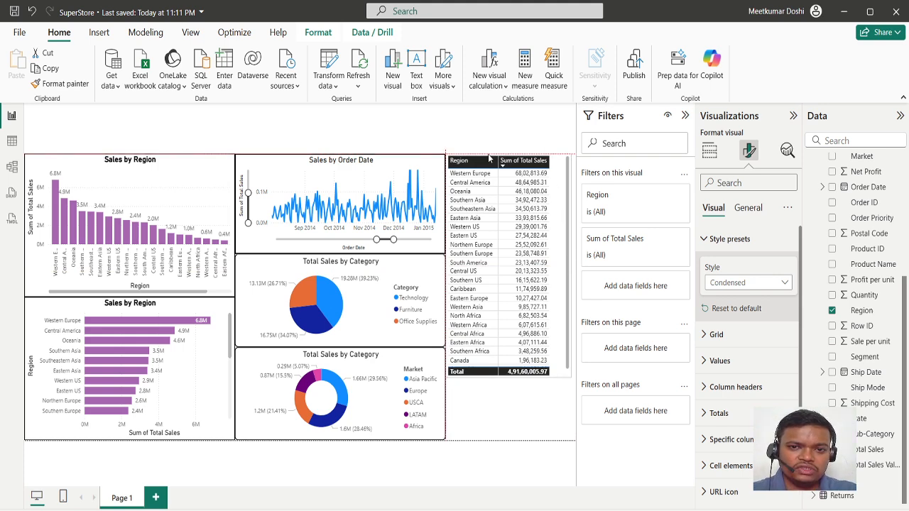
left_click_drag(494, 163, 489, 158)
scroll(545, 294, "down", 1)
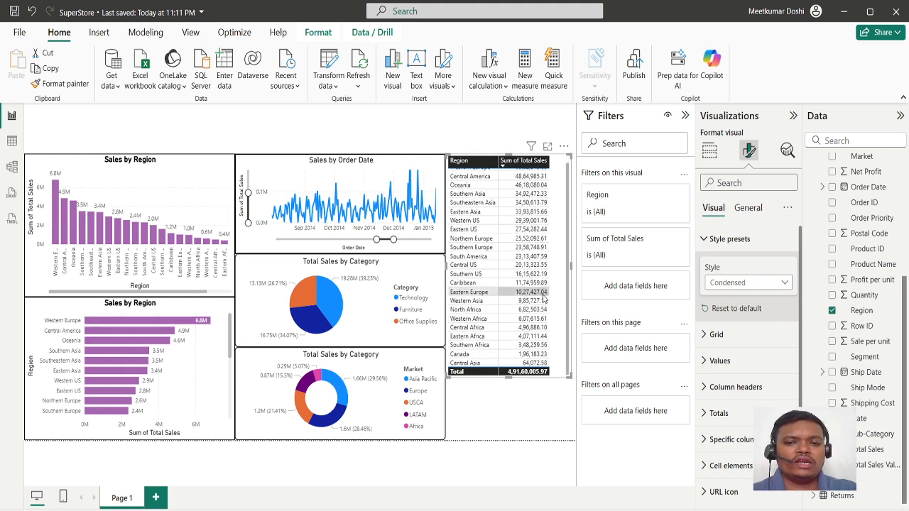
scroll(544, 299, "up", 1)
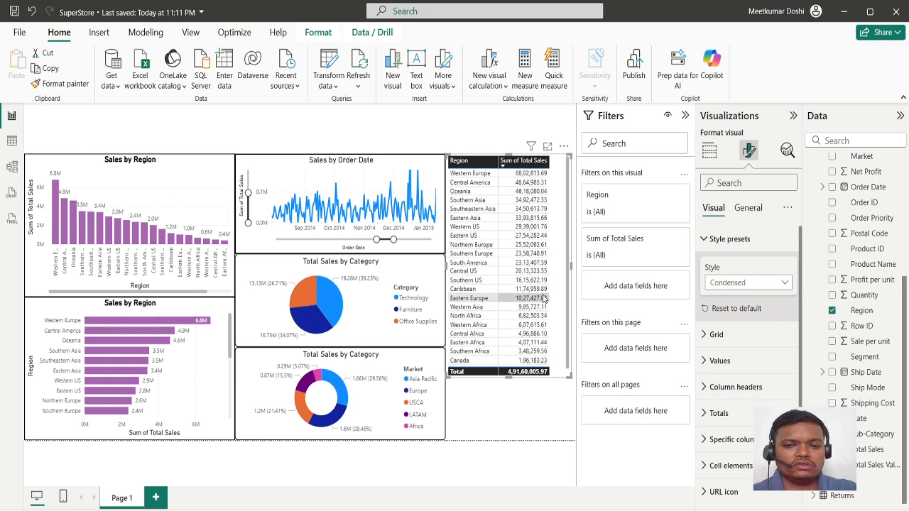
left_click(502, 426)
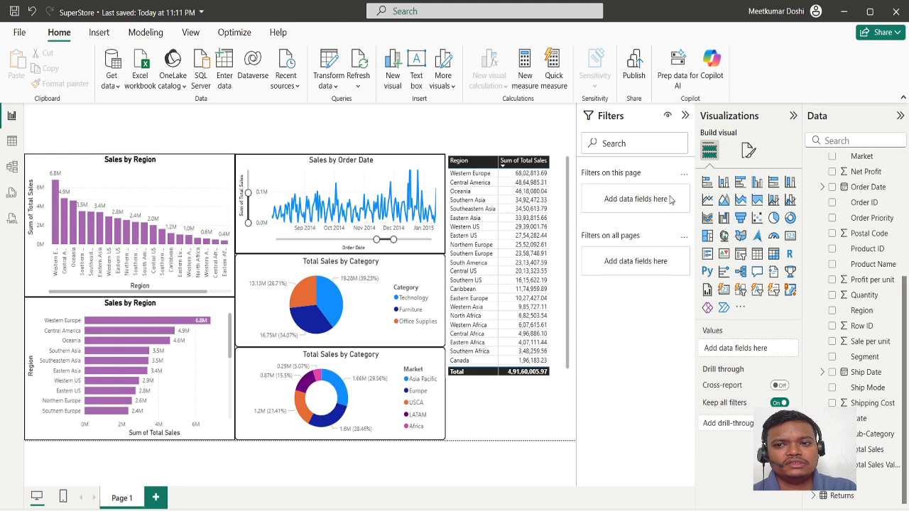
Collapse the Filters pane, add a matrix visual and place it in the page's lower-right corner beside the market donut chart.
left_click(685, 115)
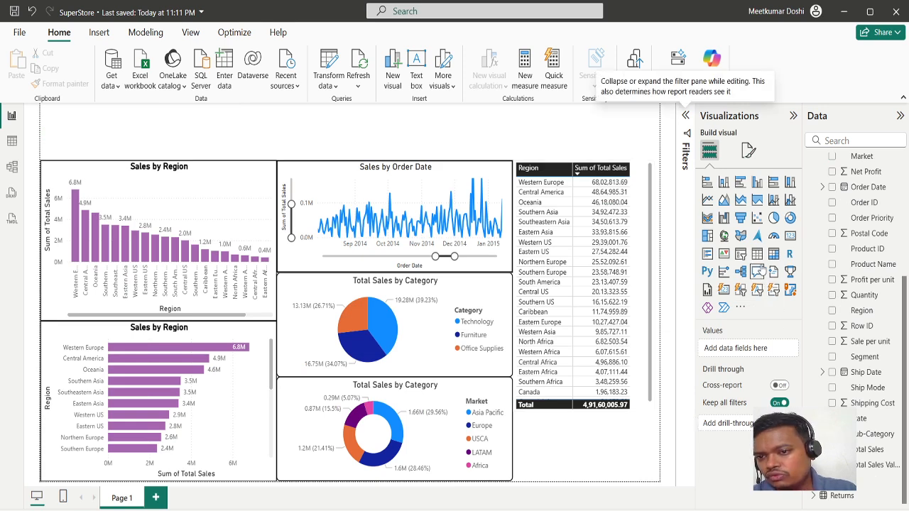
left_click(772, 258)
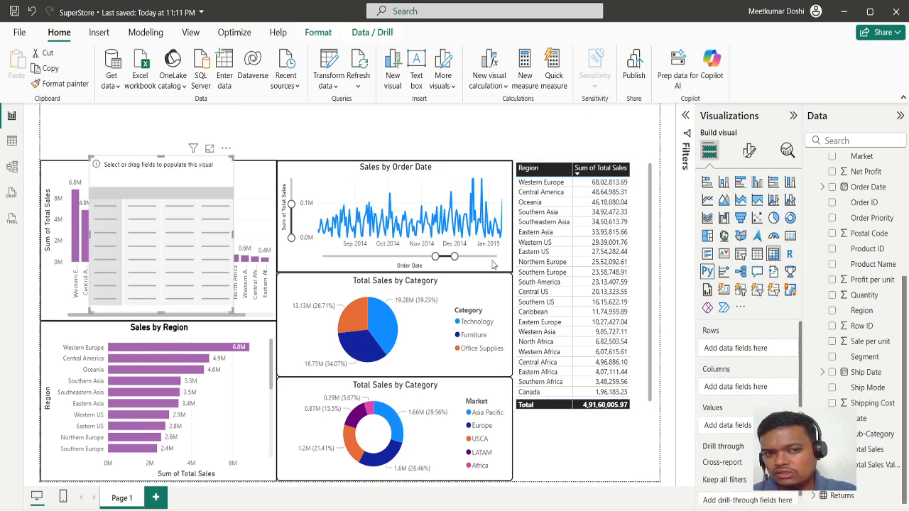
left_click_drag(221, 229, 537, 394)
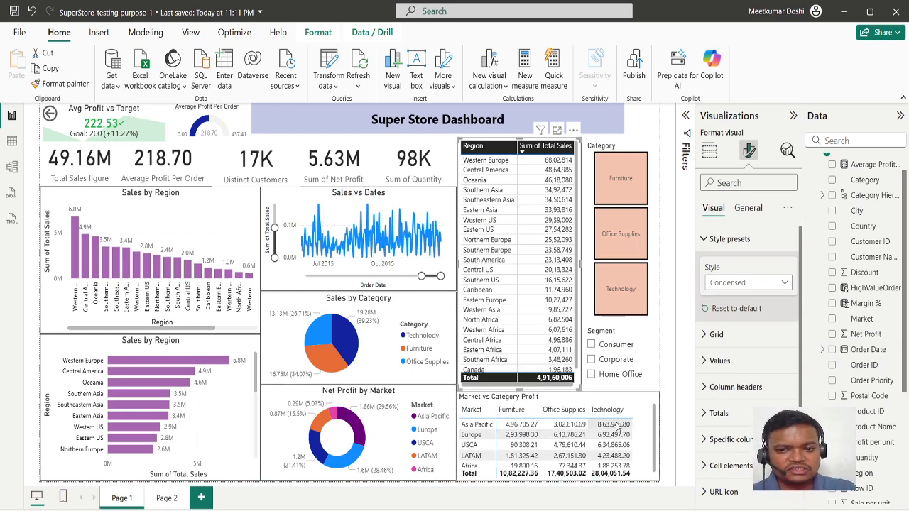
Check the finished dashboard's Market vs Category Profit matrix fields and add Market as the rows of the new matrix.
left_click(638, 402)
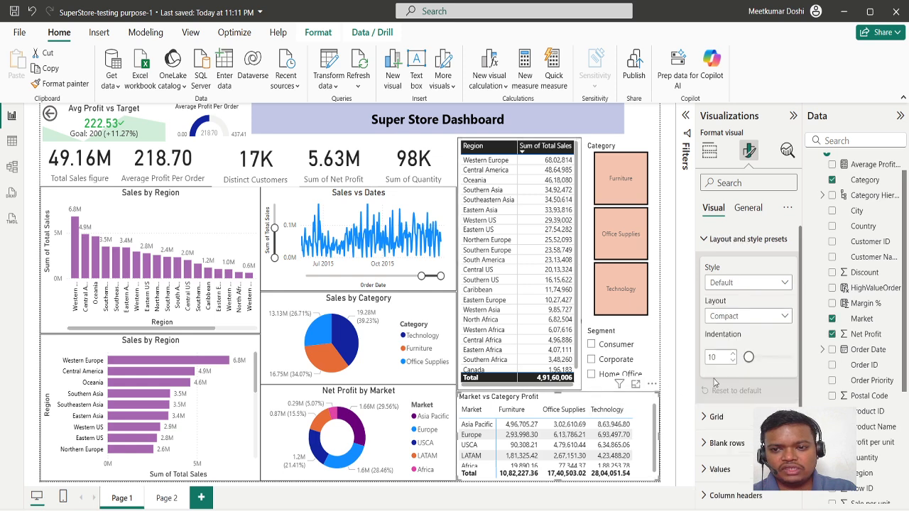
left_click(711, 153)
left_click(713, 156)
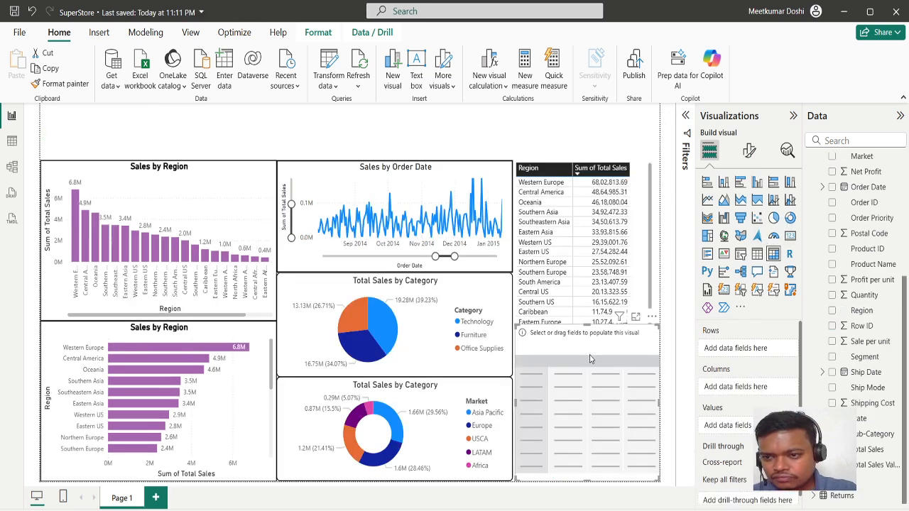
scroll(871, 377, "up", 2)
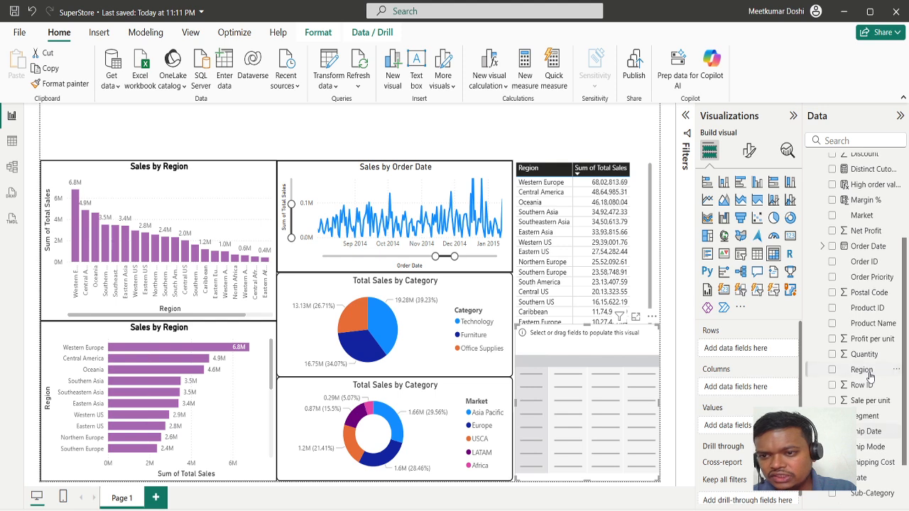
left_click(833, 217)
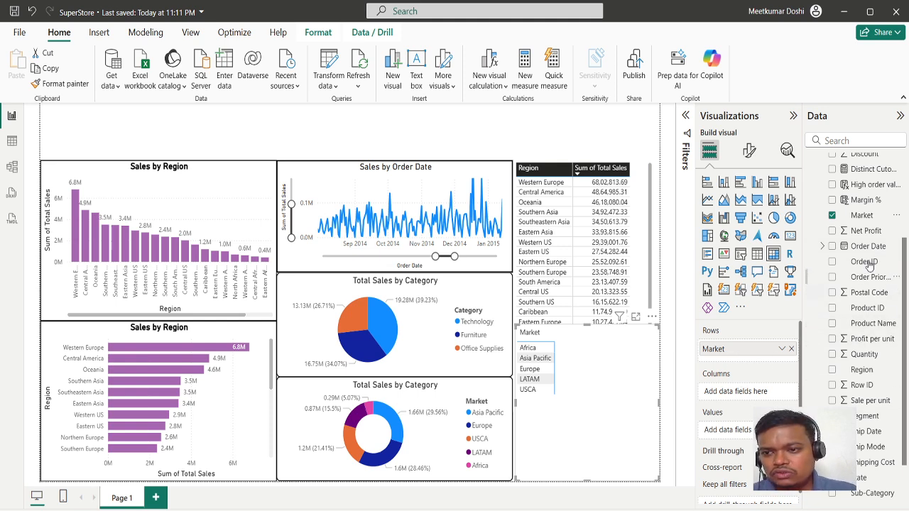
Add Category as columns and Profit per unit as values of the matrix, and shorten it from above to uncover the region table's total row.
scroll(859, 184, "up", 3)
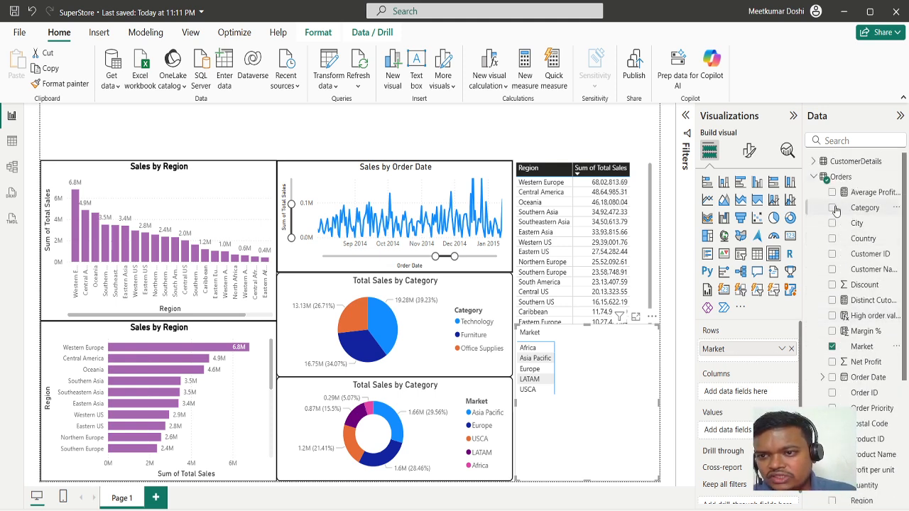
left_click_drag(836, 210, 743, 390)
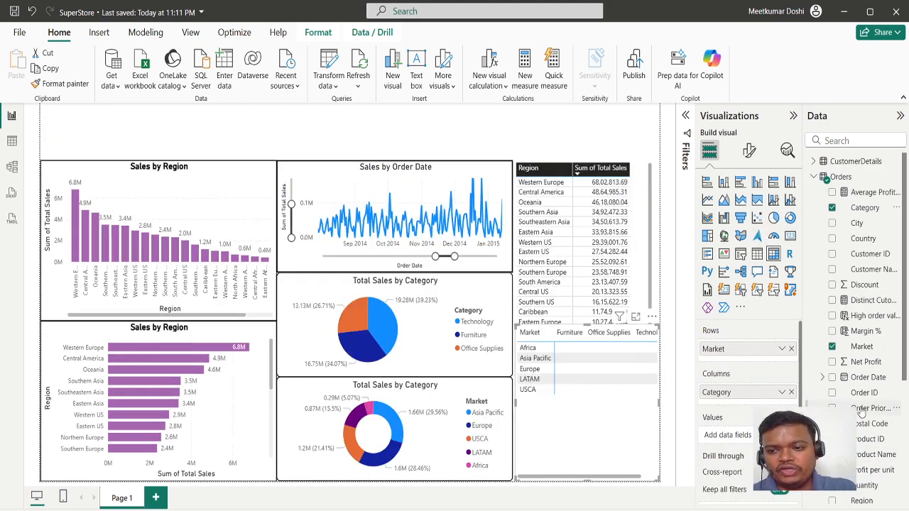
scroll(862, 414, "down", 2)
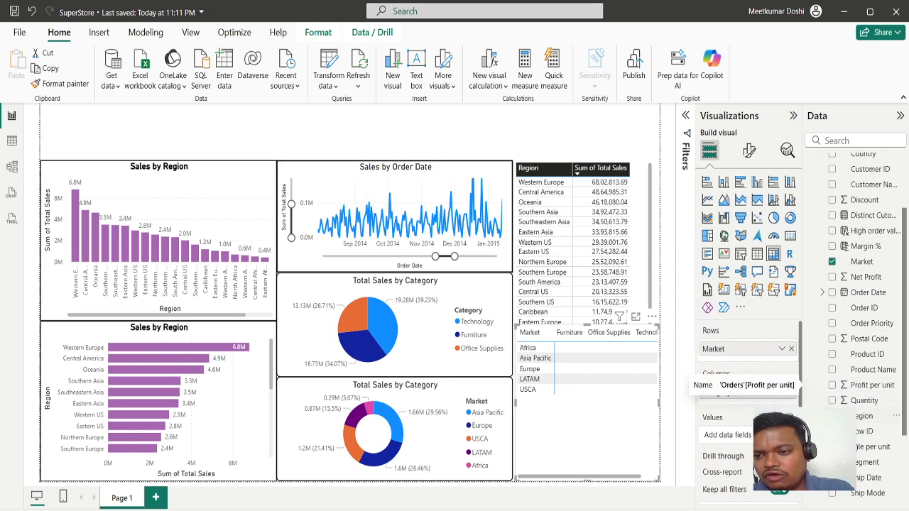
scroll(835, 394, "down", 2)
scroll(857, 482, "down", 1)
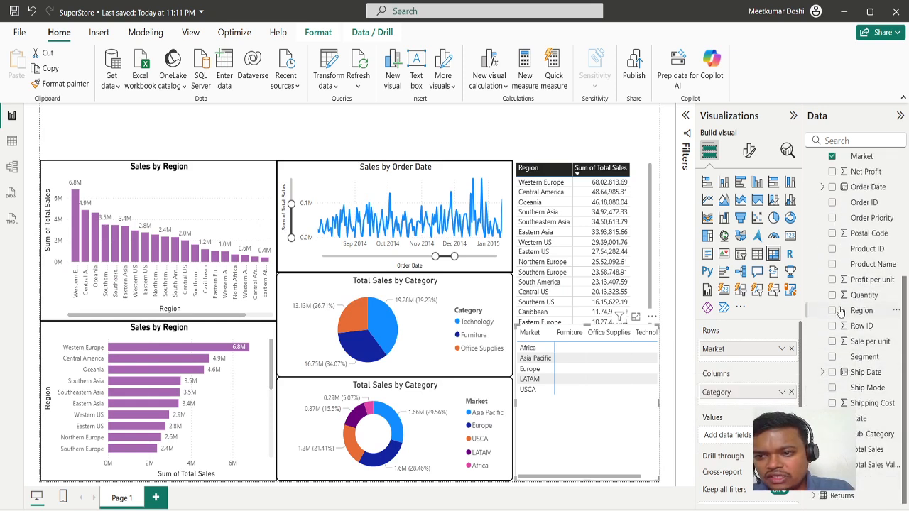
left_click(832, 280)
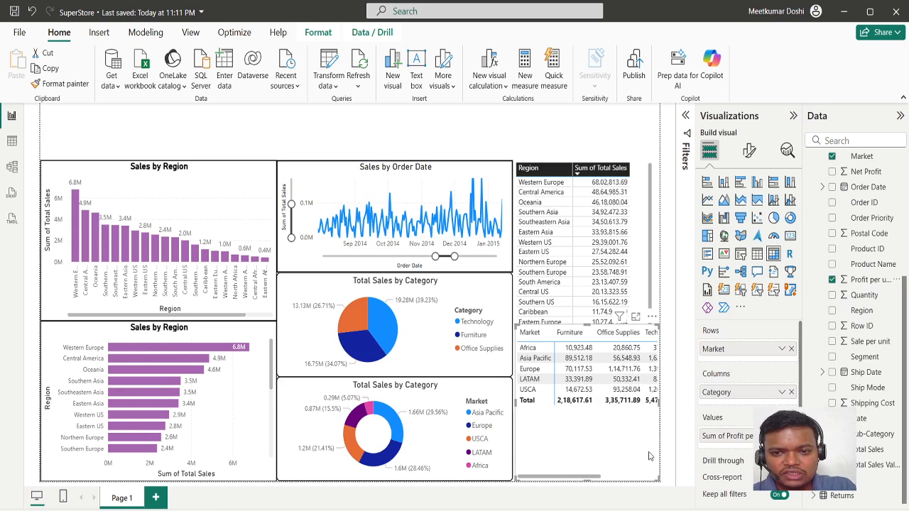
left_click_drag(587, 332, 582, 416)
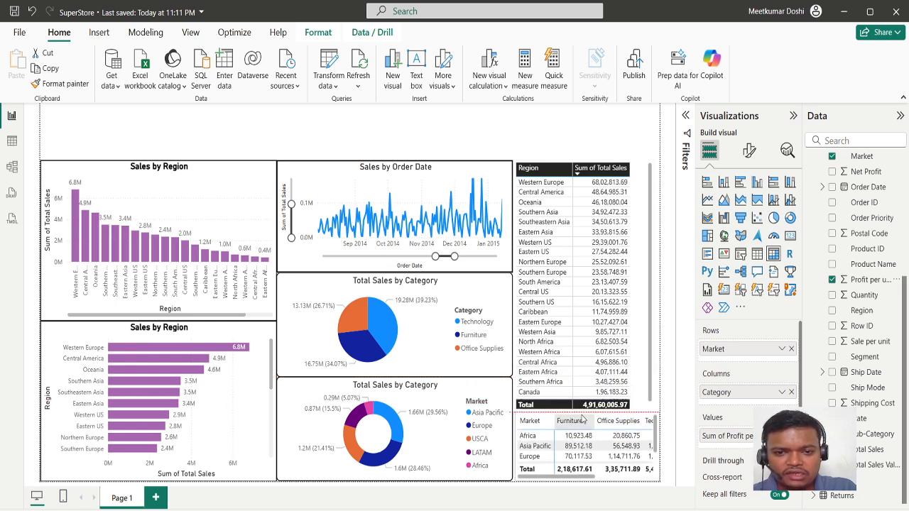
Narrow the category pie chart, the Sales by Order Date chart and the market donut chart from the right to one common width.
left_click(513, 277)
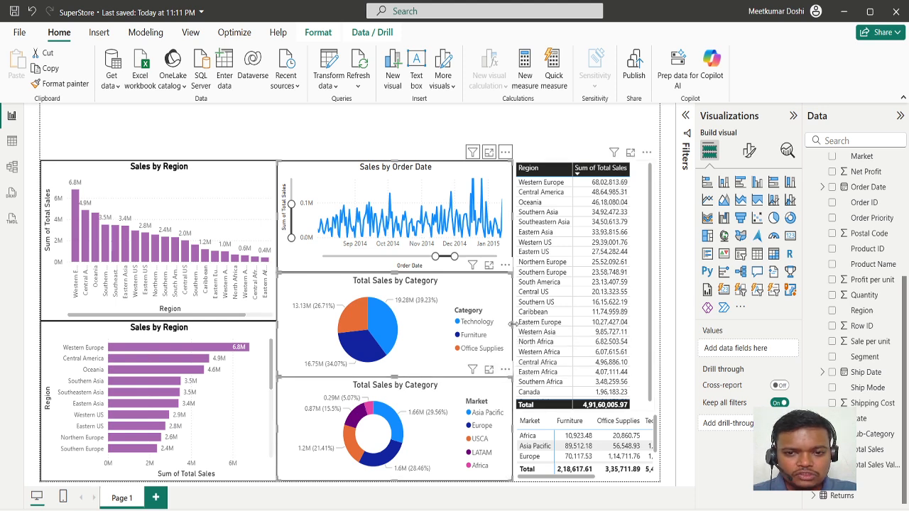
left_click_drag(512, 324, 468, 325)
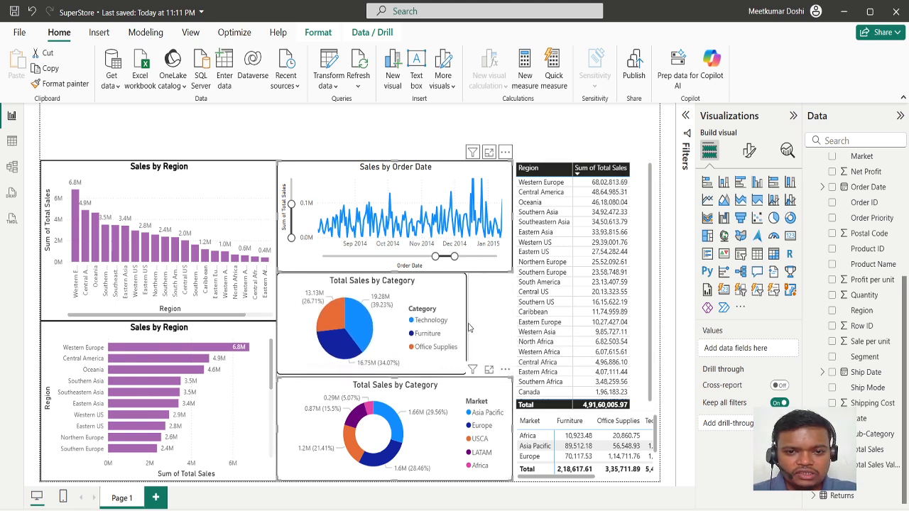
left_click(513, 211)
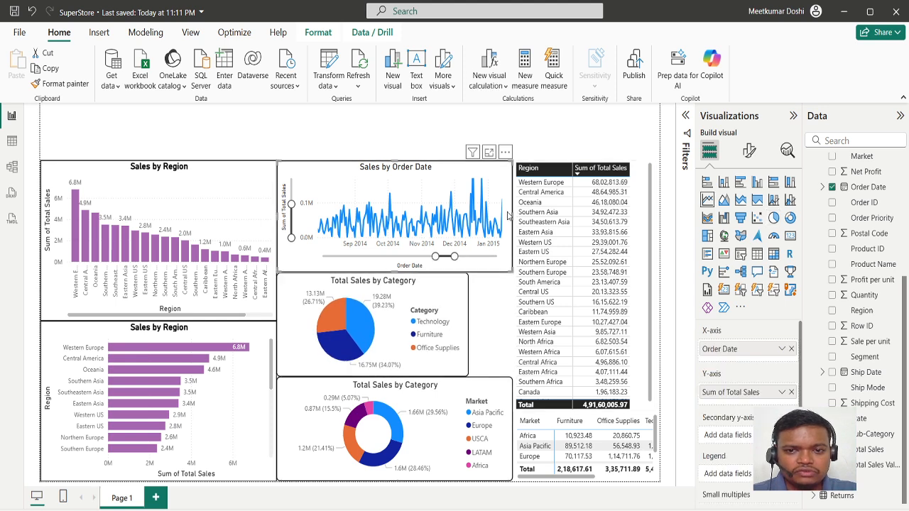
left_click(516, 219)
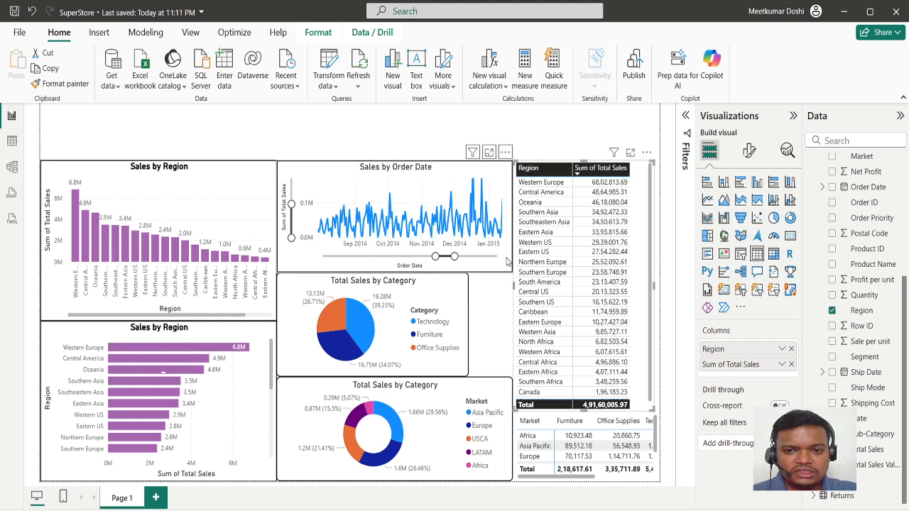
left_click(513, 226)
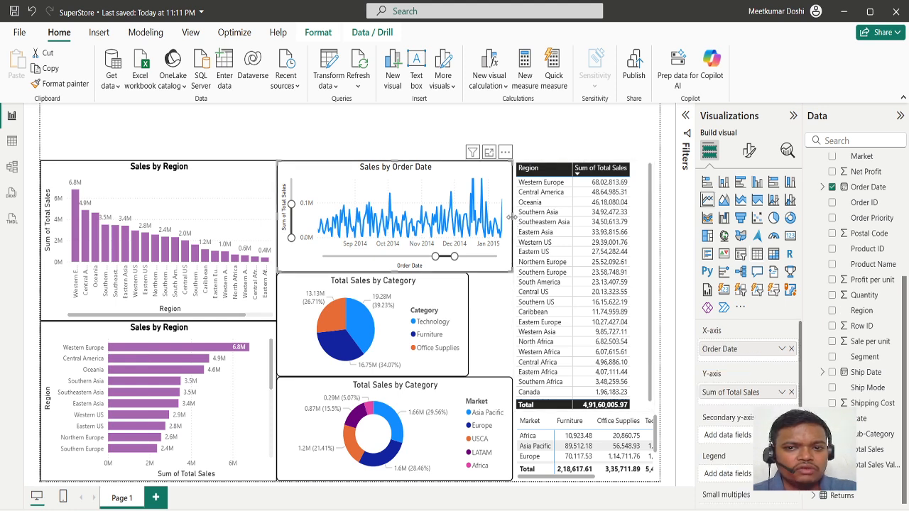
left_click_drag(512, 226, 469, 229)
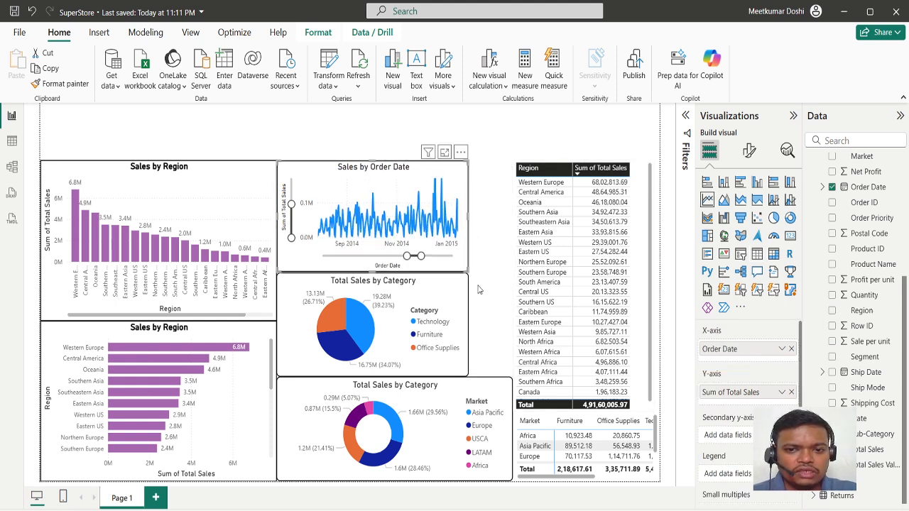
left_click(509, 421)
left_click_drag(487, 428, 470, 429)
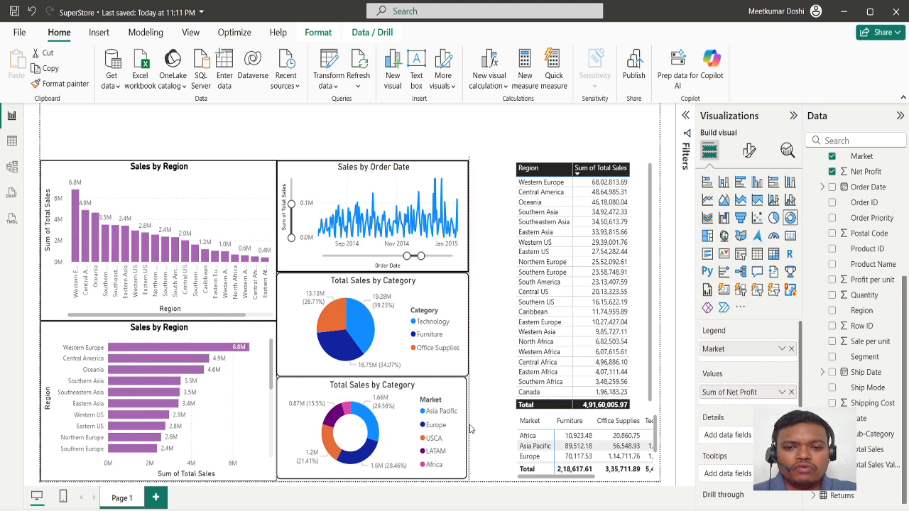
Extend the region table left to the narrowed charts, pull its right edge in to its columns, and sort by Sum of Total Sales descending.
left_click(561, 169)
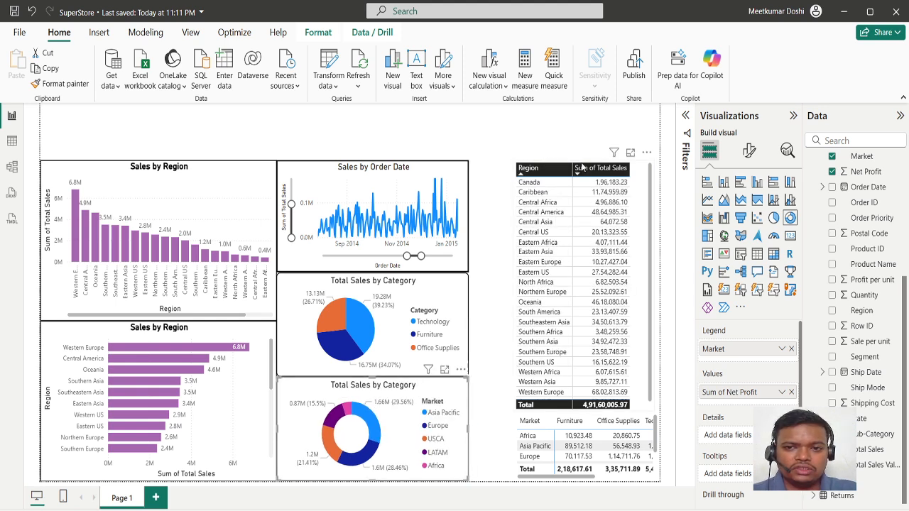
left_click(542, 167)
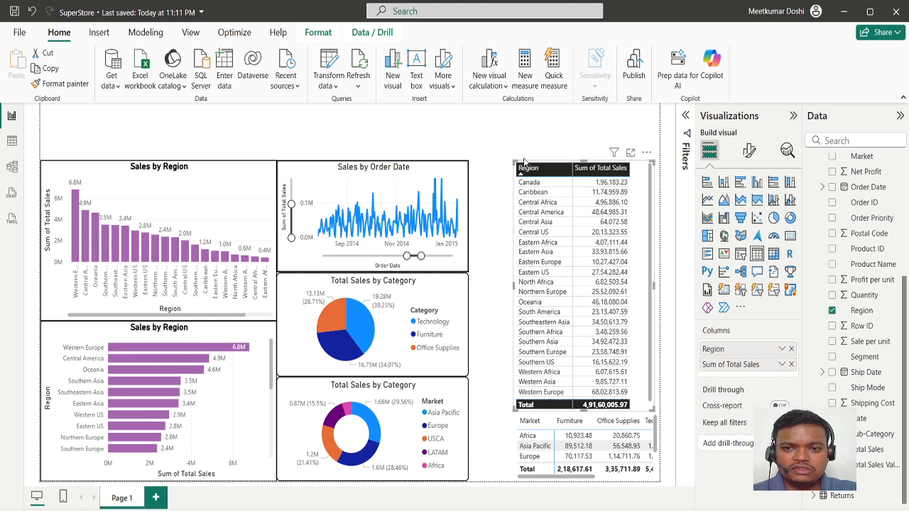
left_click(525, 158)
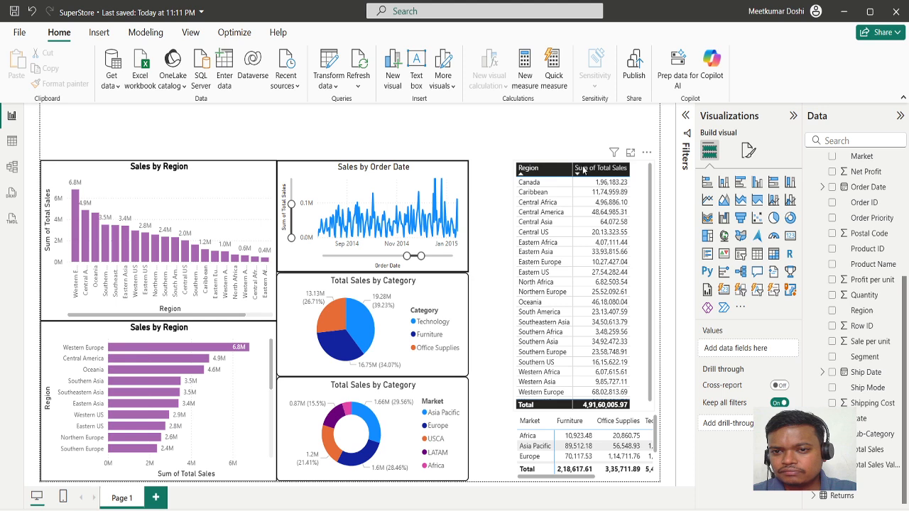
left_click(627, 179)
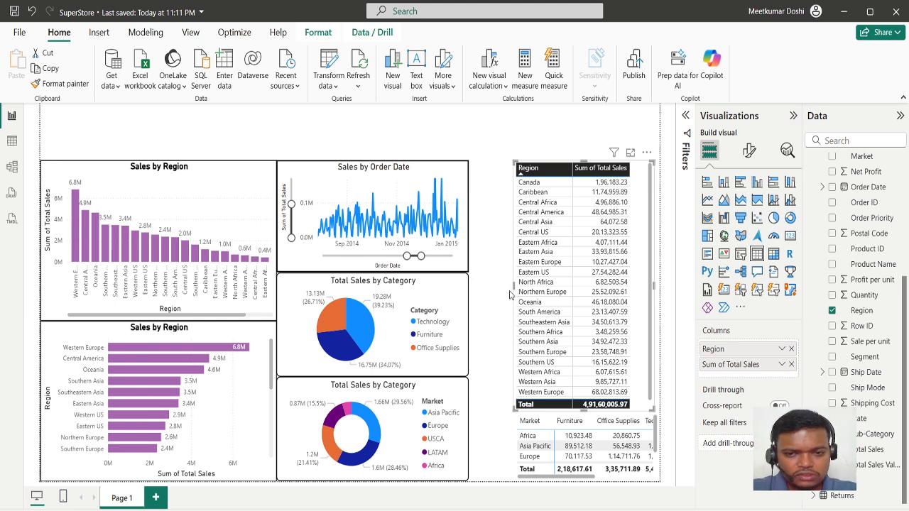
left_click_drag(512, 286, 470, 285)
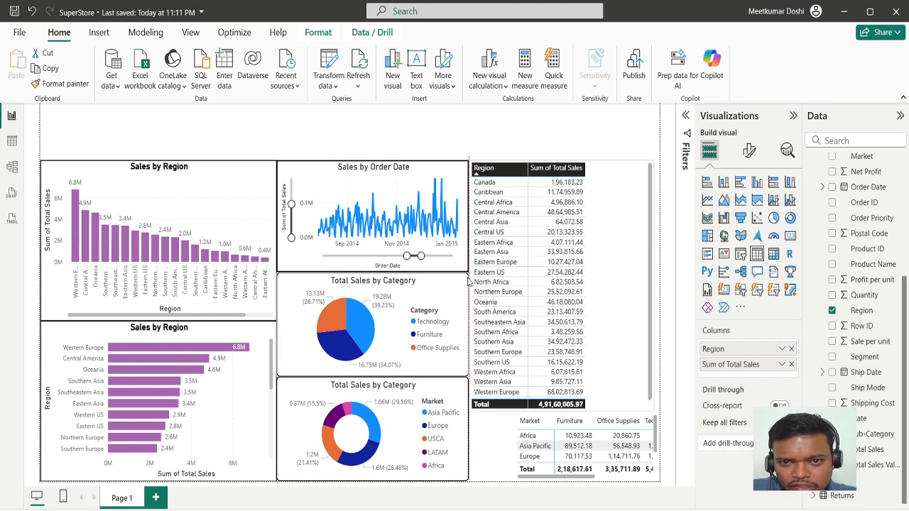
left_click_drag(653, 287, 592, 291)
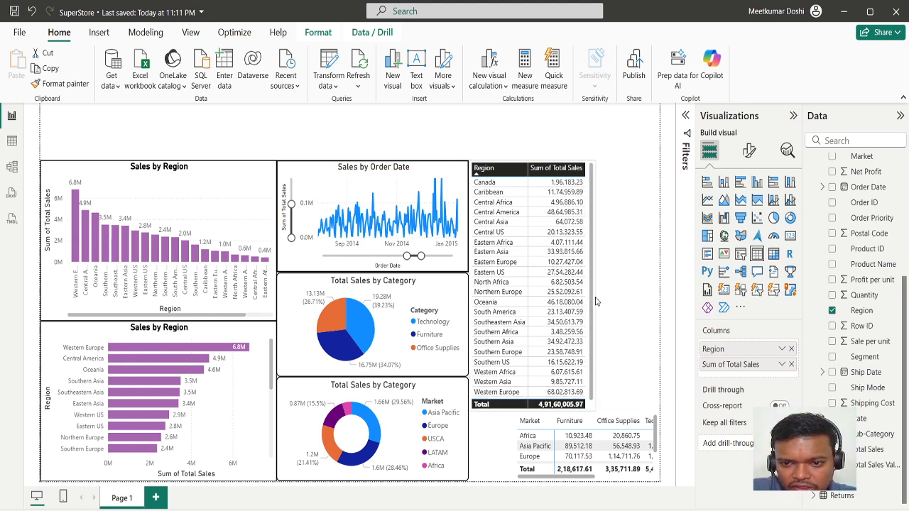
left_click(565, 169)
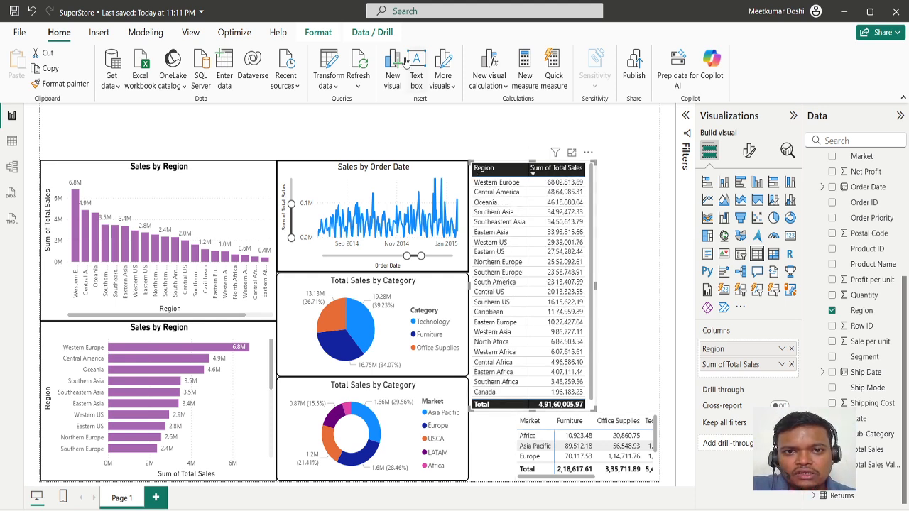
Look through the region table's arrange commands, its visual options and its Values formatting settings.
left_click(318, 34)
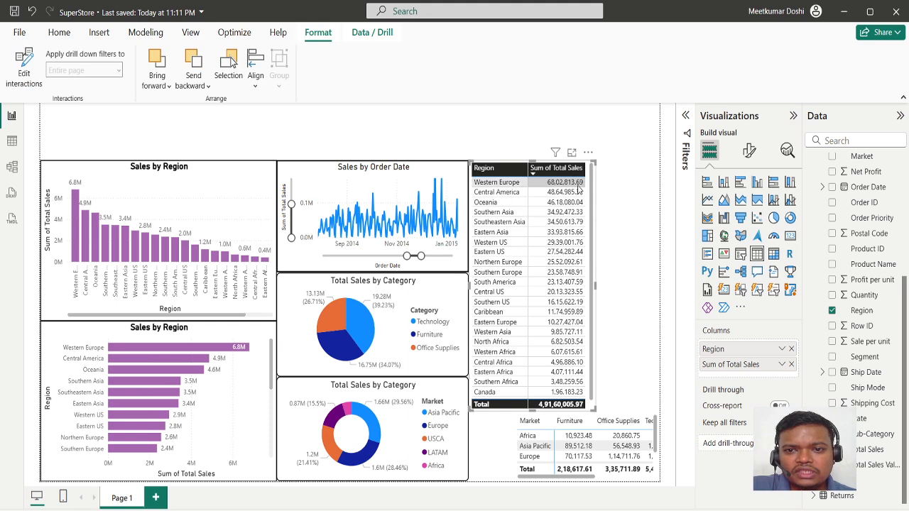
left_click(588, 154)
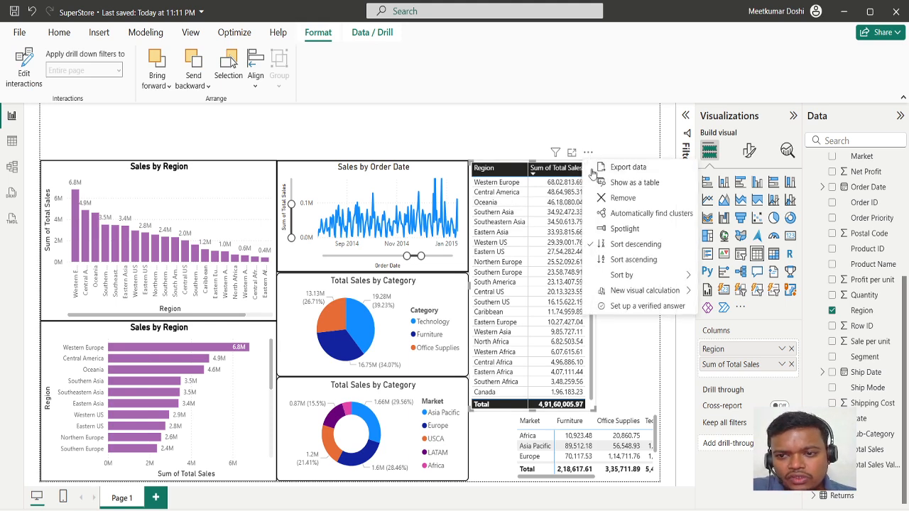
left_click(666, 368)
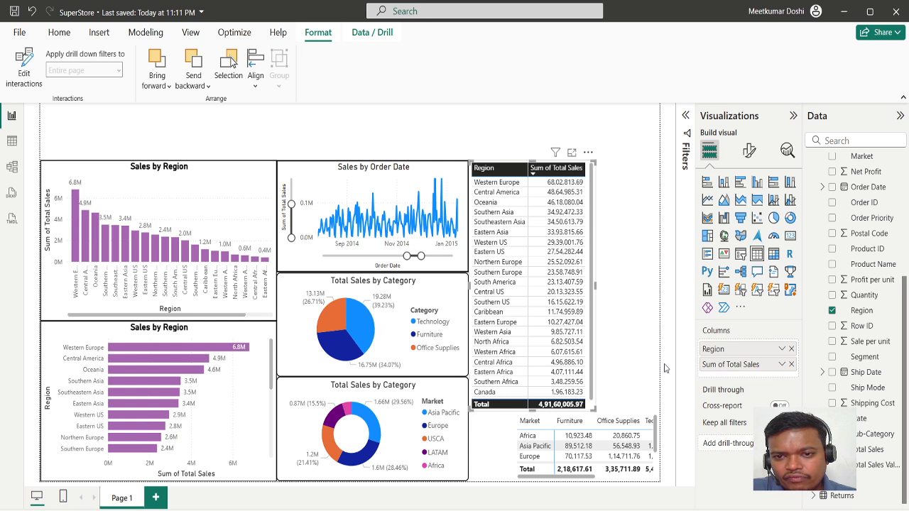
left_click(750, 151)
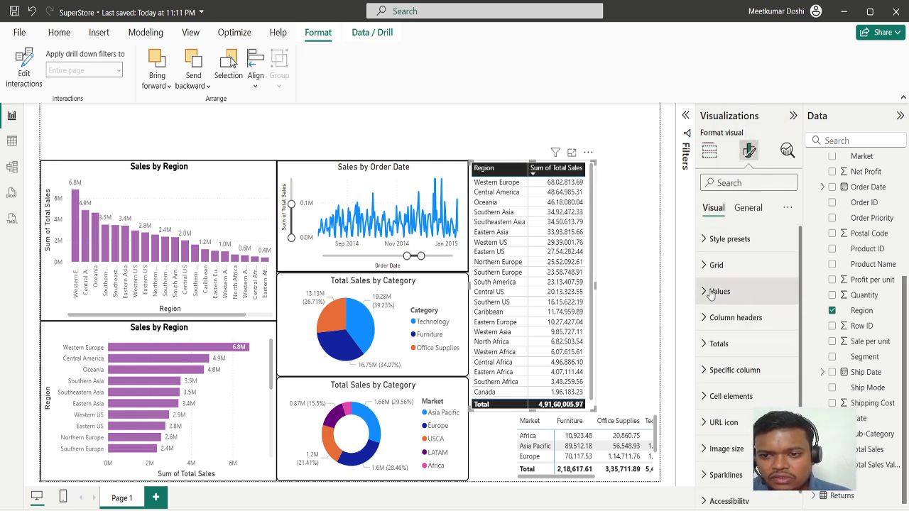
left_click(717, 291)
scroll(732, 354, "down", 5)
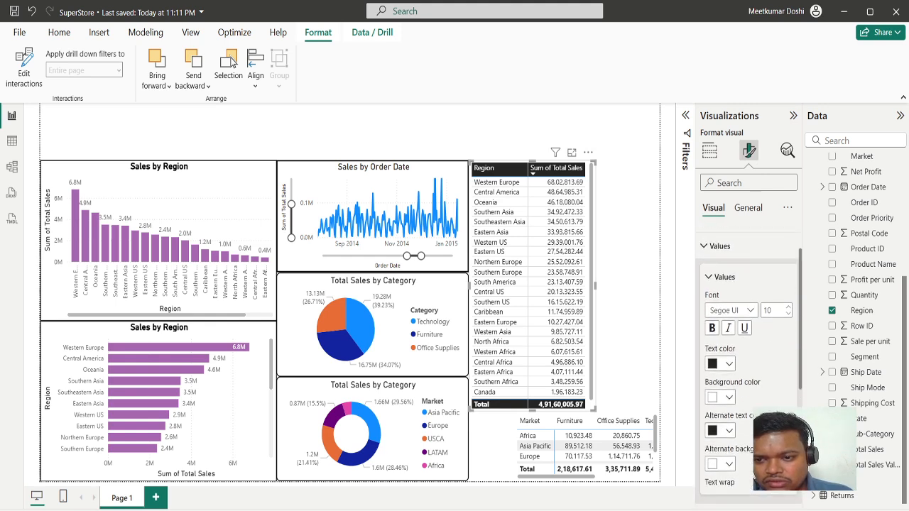
scroll(739, 384, "down", 4)
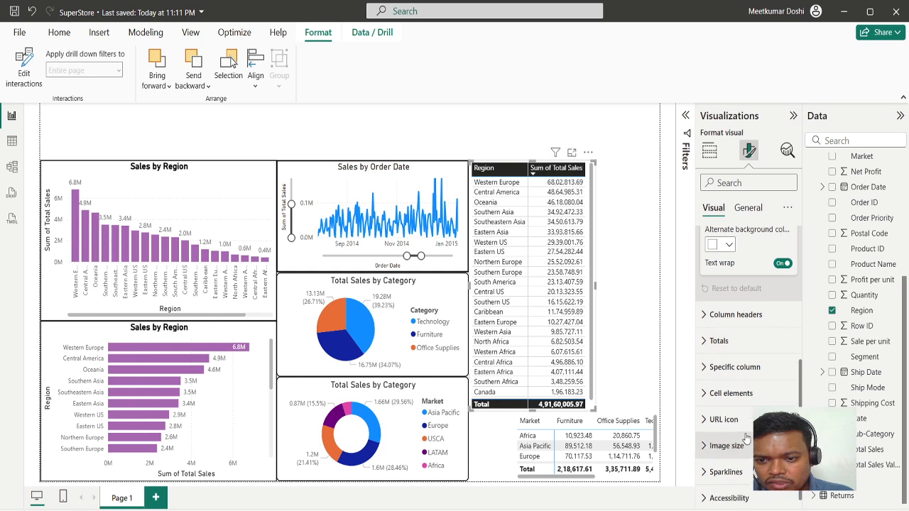
Examine the region table's Specific column formatting options for the Sum of Total Sales series, and collapse the Values settings.
left_click(735, 361)
scroll(743, 412, "down", 4)
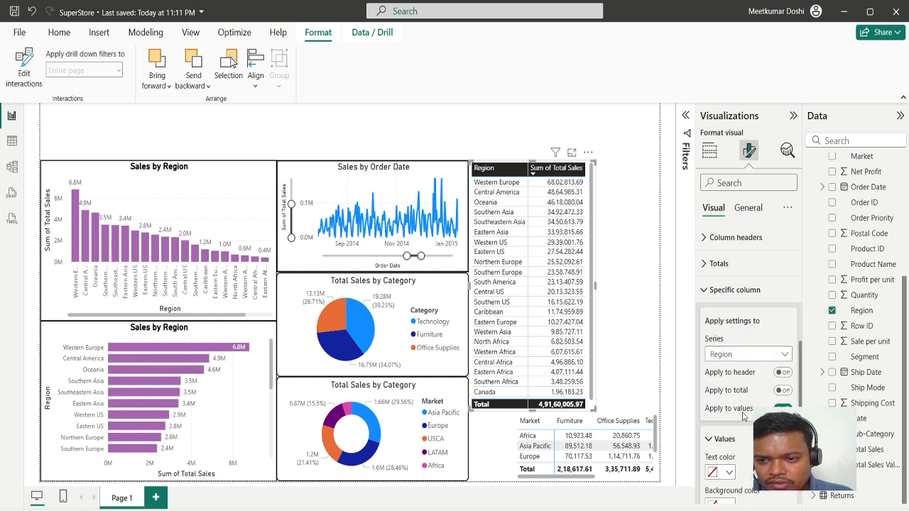
left_click(744, 310)
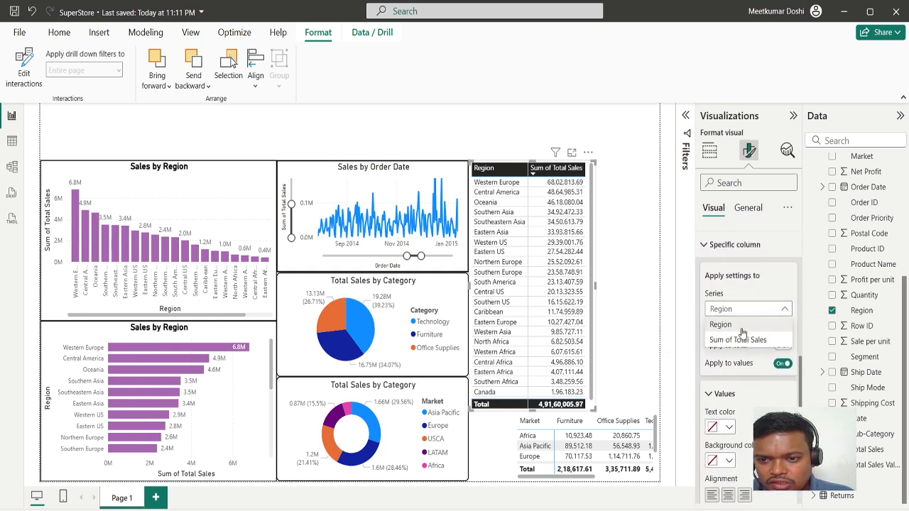
left_click(741, 340)
scroll(748, 363, "down", 1)
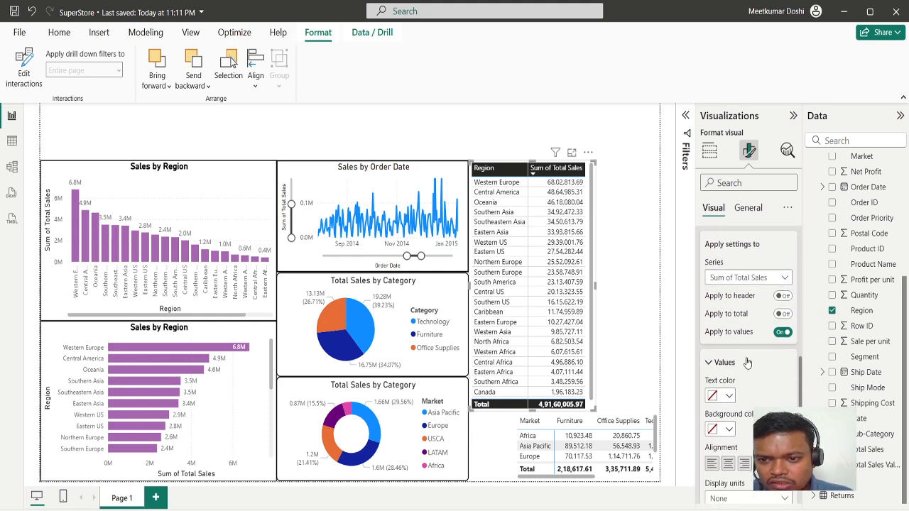
scroll(747, 404, "down", 5)
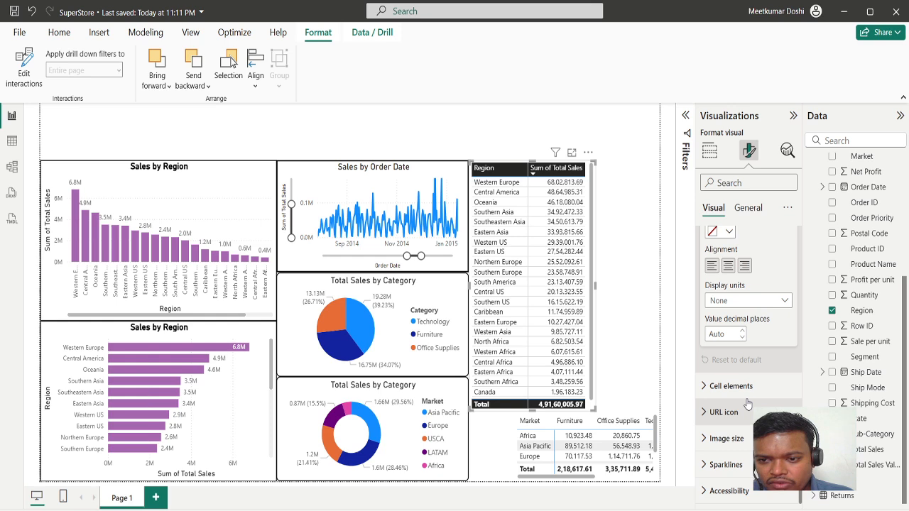
scroll(747, 384, "up", 10)
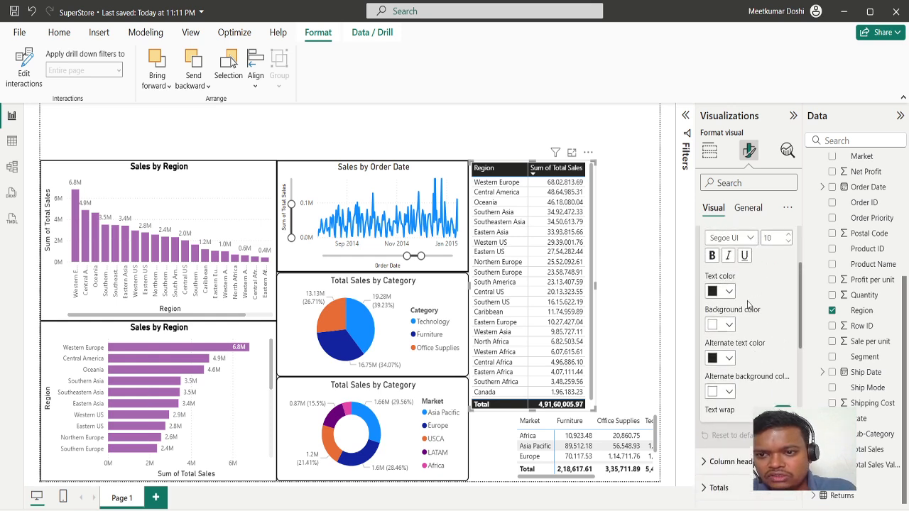
scroll(747, 304, "up", 3)
left_click(711, 291)
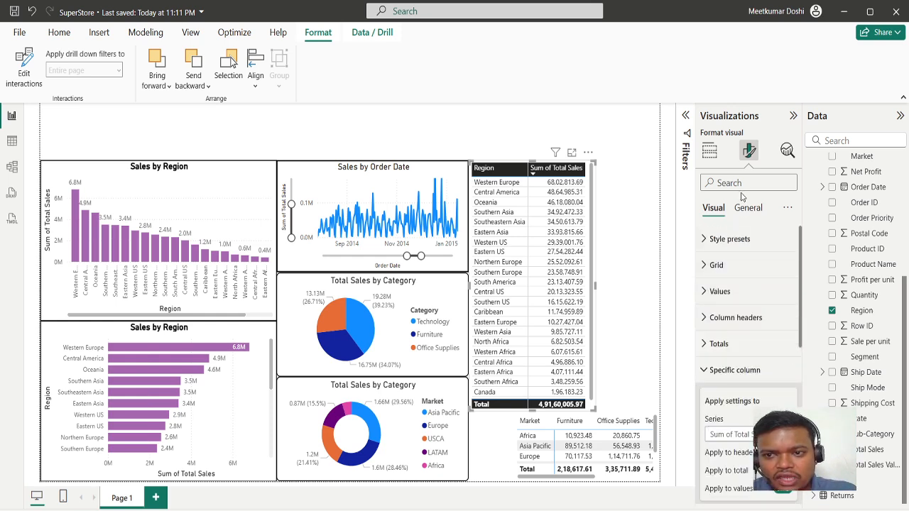
Look through the region table's general formatting settings, its data and drill commands, and its more-options menu.
left_click(746, 209)
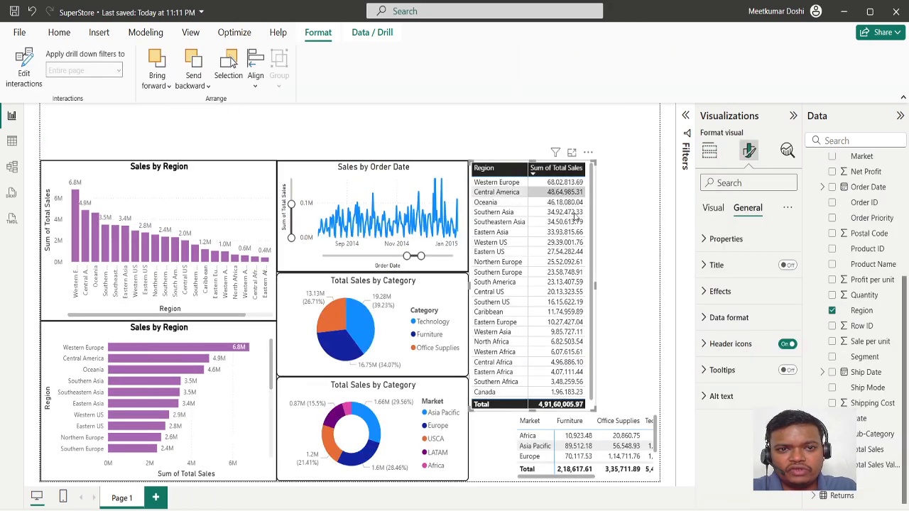
left_click(374, 34)
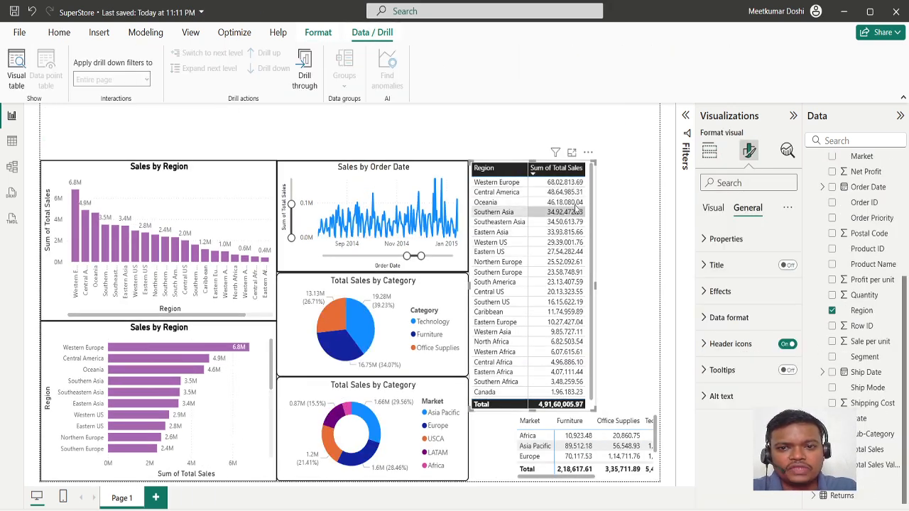
left_click(588, 153)
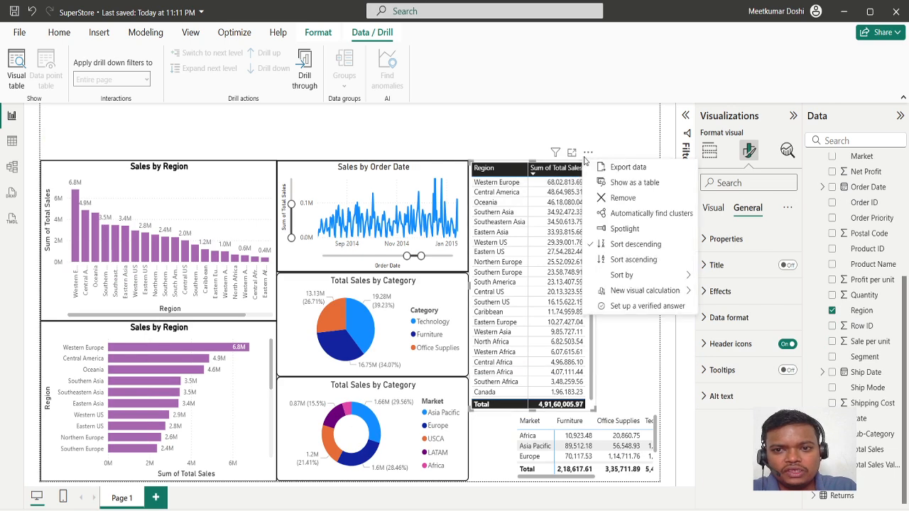
mouse_move(651, 288)
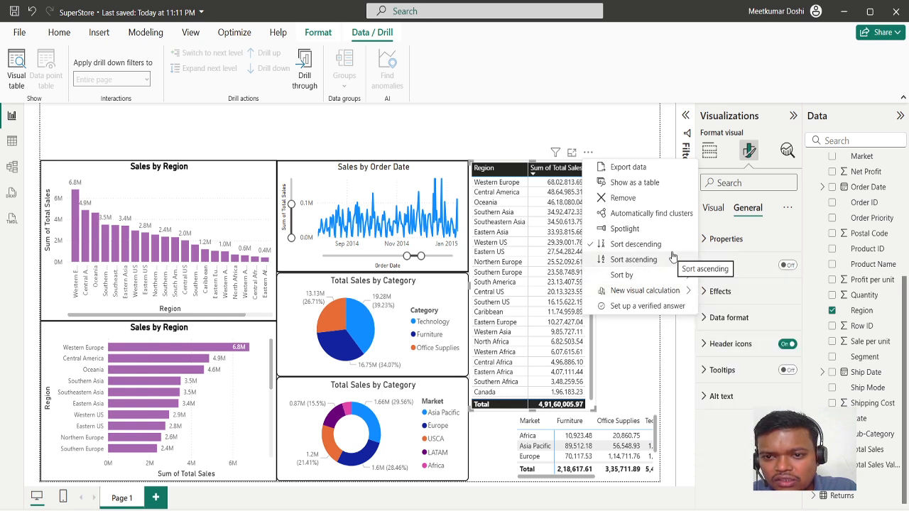
left_click(635, 391)
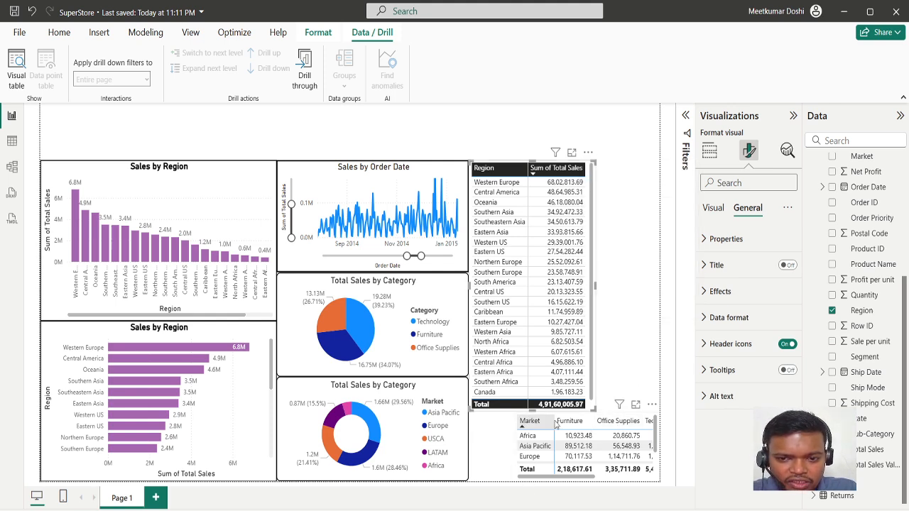
Move the market-by-category matrix left to align with the region table above it, and widen it to the page's right edge.
left_click_drag(611, 417, 564, 424)
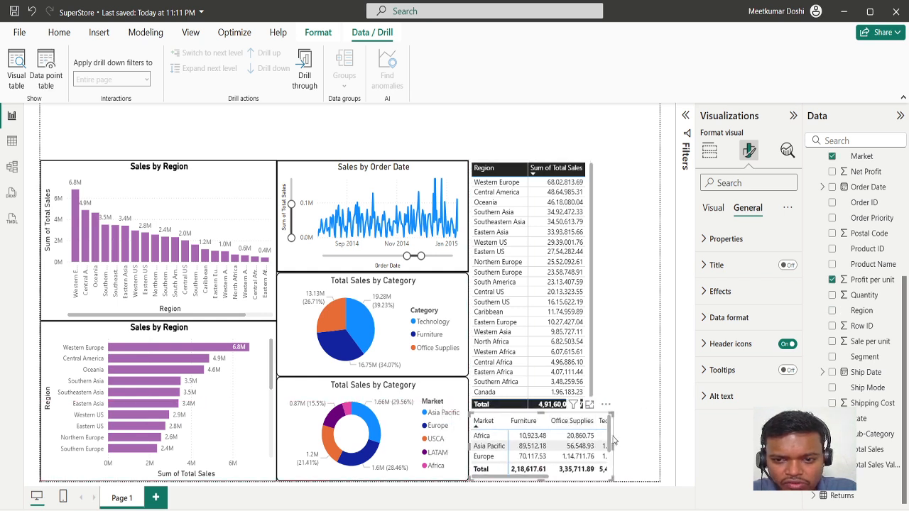
left_click_drag(611, 445, 652, 447)
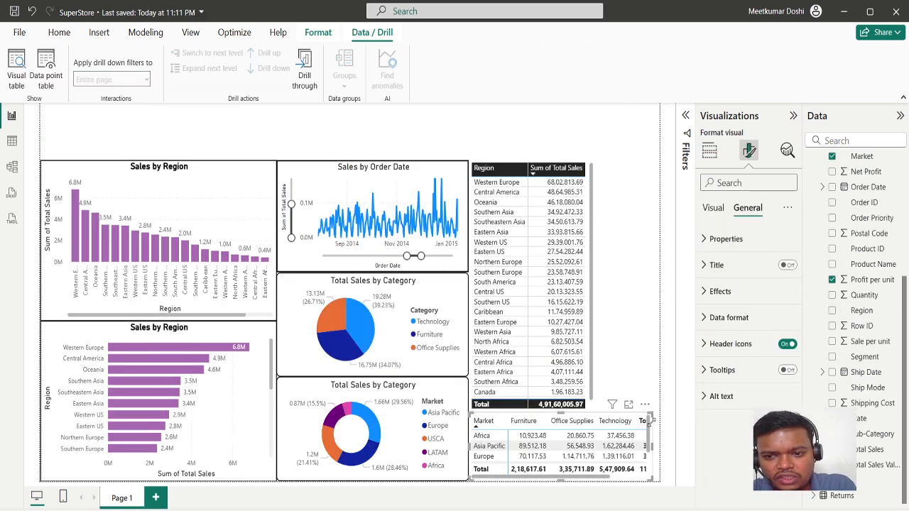
left_click_drag(649, 444, 665, 451)
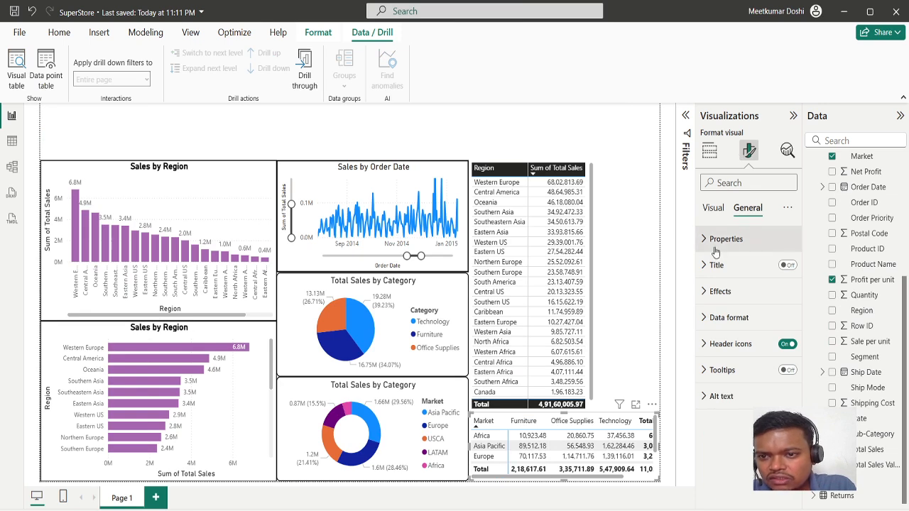
Try turning off the market-by-category matrix's column subtotals, and switch them back on.
left_click(713, 207)
scroll(726, 334, "down", 1)
scroll(726, 334, "down", 1)
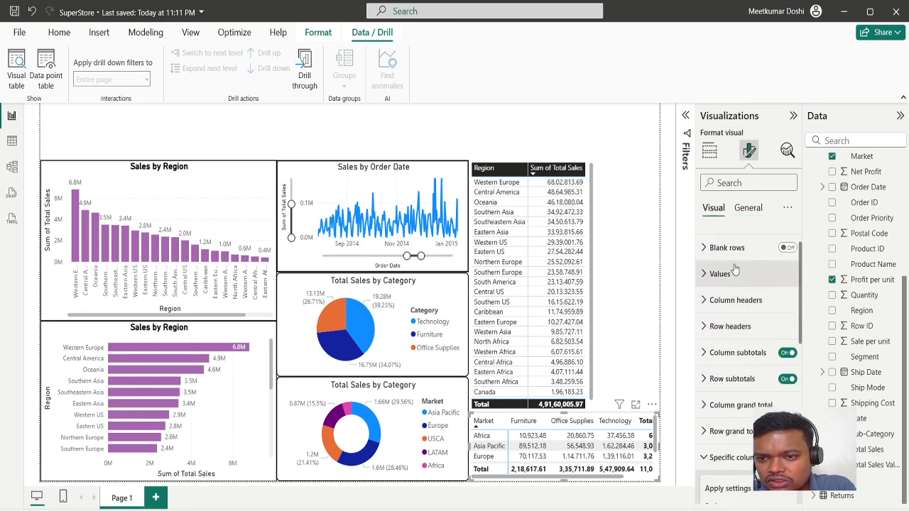
left_click(787, 353)
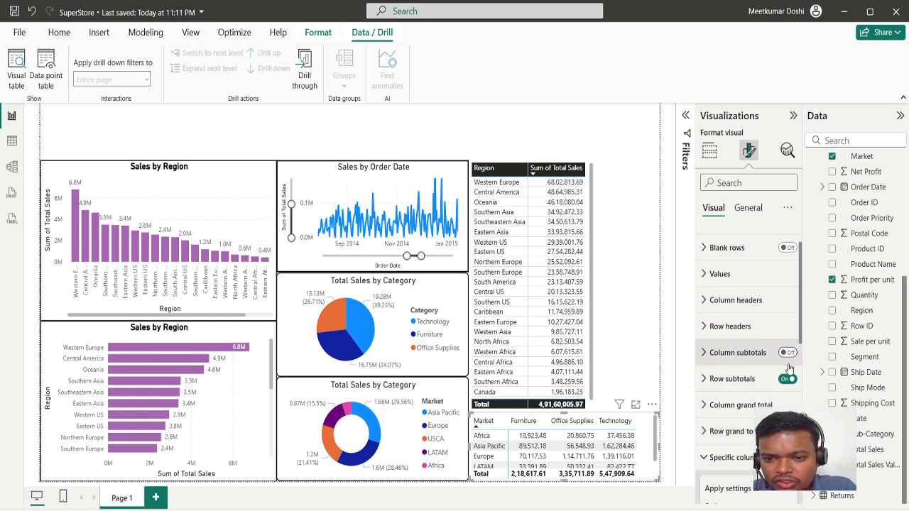
left_click(787, 380)
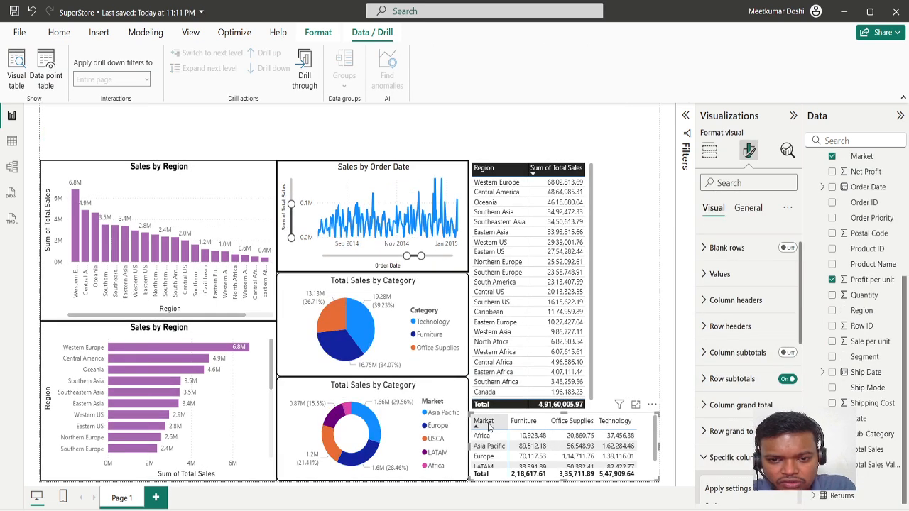
left_click(487, 424)
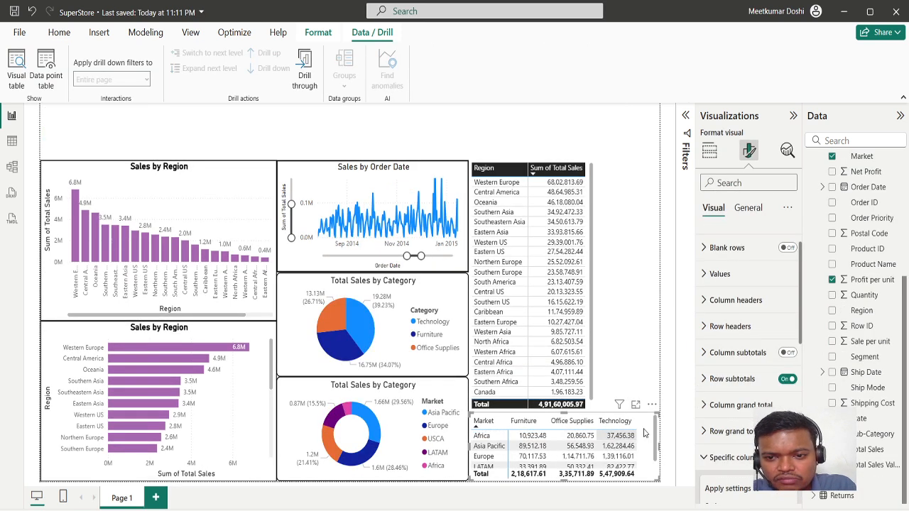
left_click(787, 353)
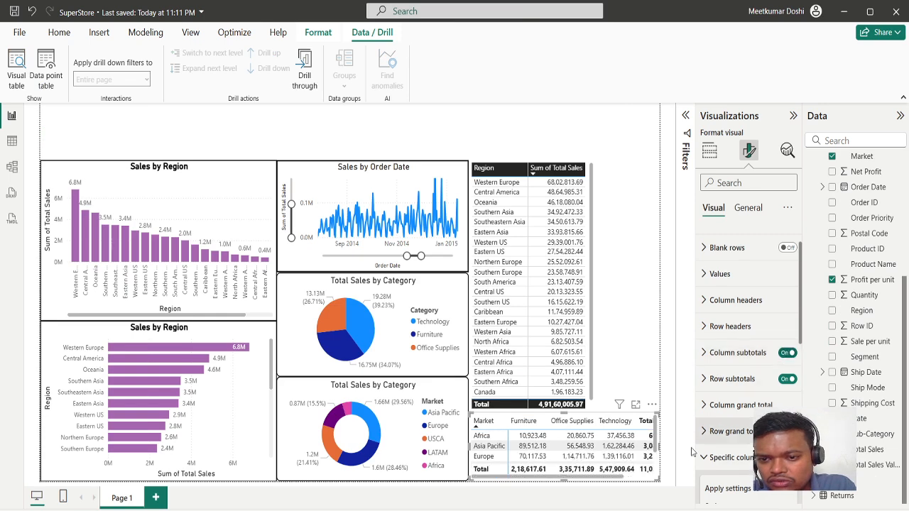
Sort the market-by-category matrix ascending by its Total column and turn off its column subtotals.
left_click(645, 424)
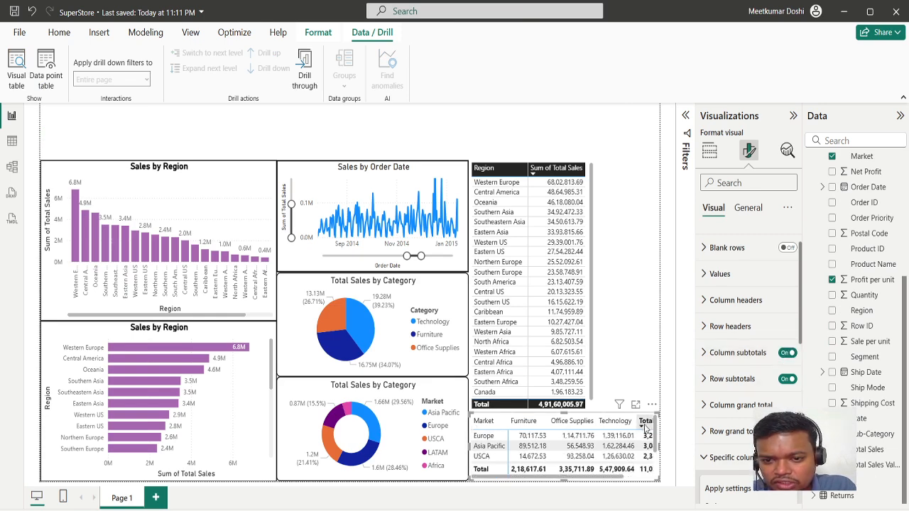
left_click(645, 423)
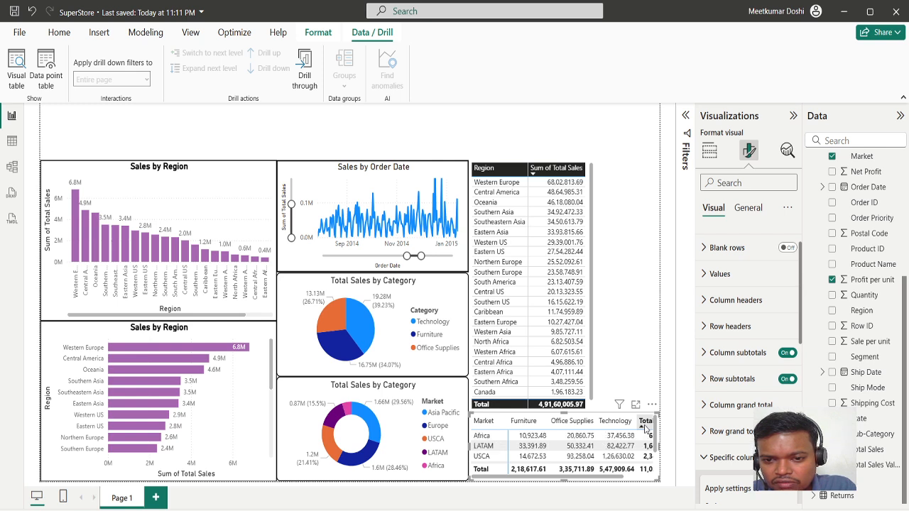
left_click(788, 354)
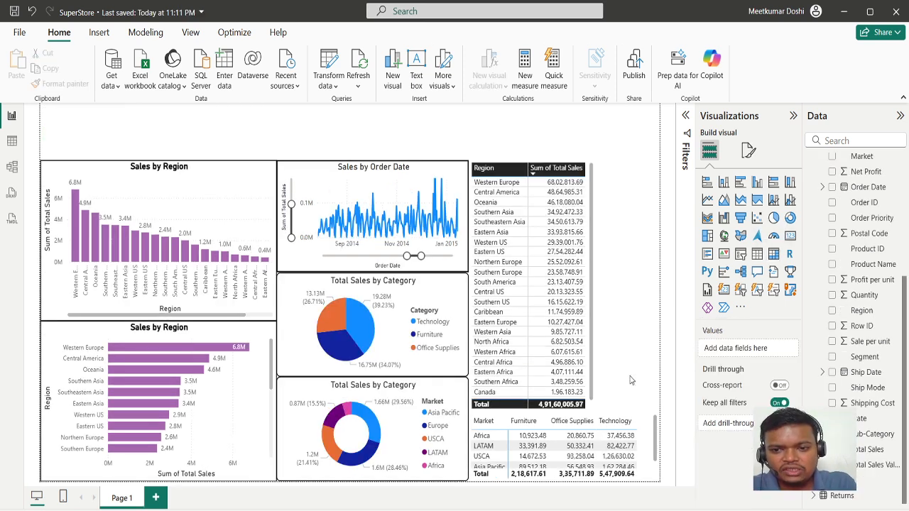
Search the market-by-category matrix's formatting options for "title" and turn on its title.
left_click(655, 446)
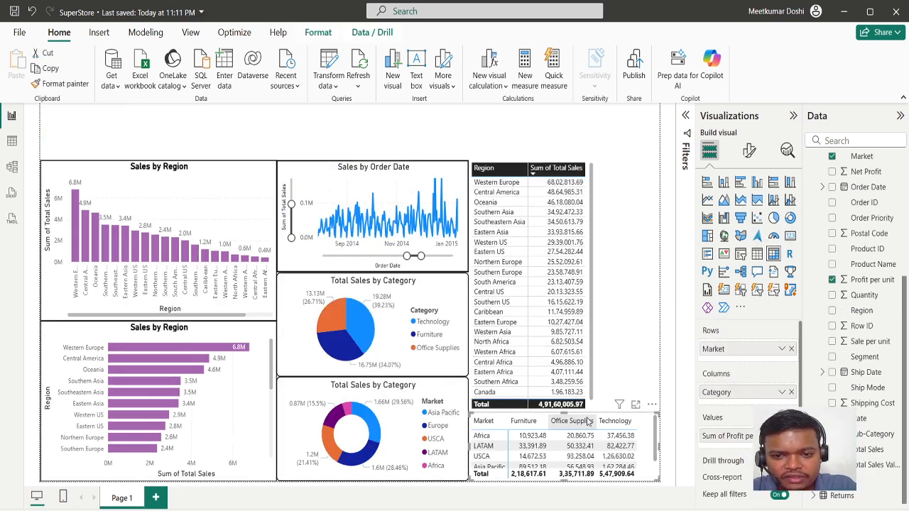
left_click(749, 149)
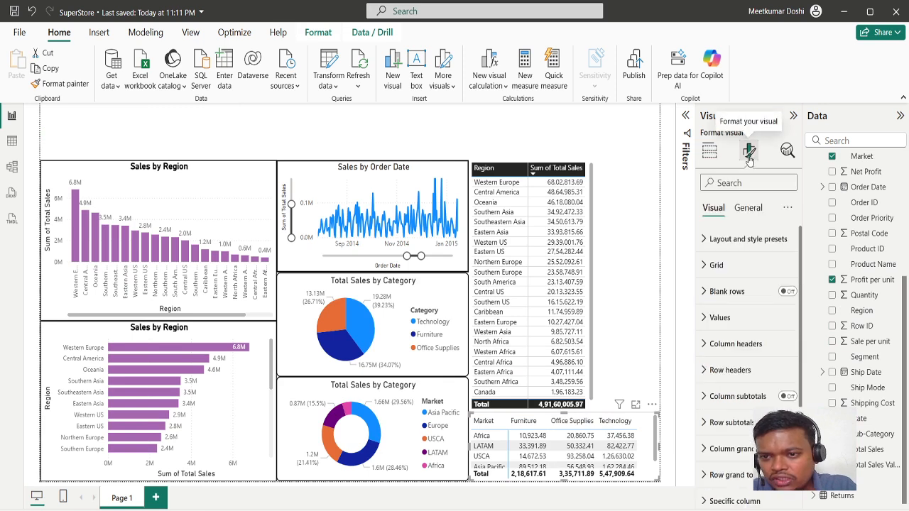
left_click(739, 181)
type("titl")
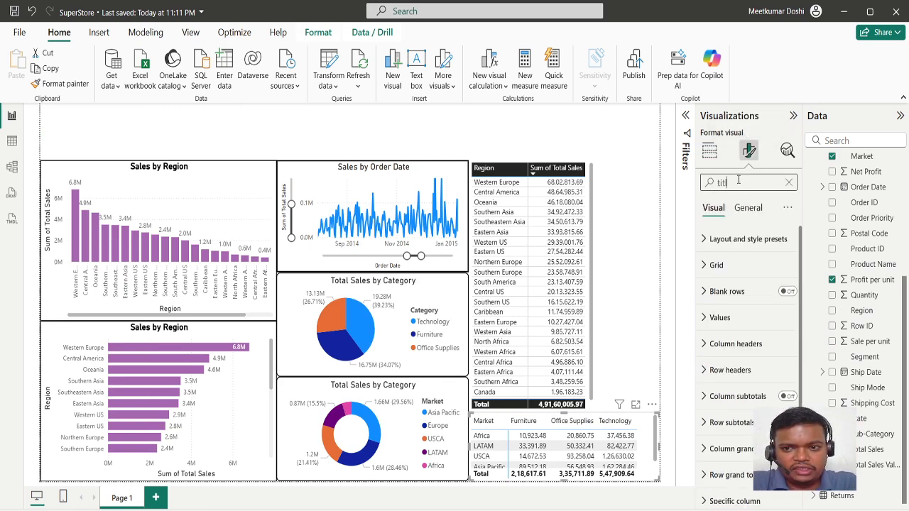
type("e")
scroll(735, 423, "down", 5)
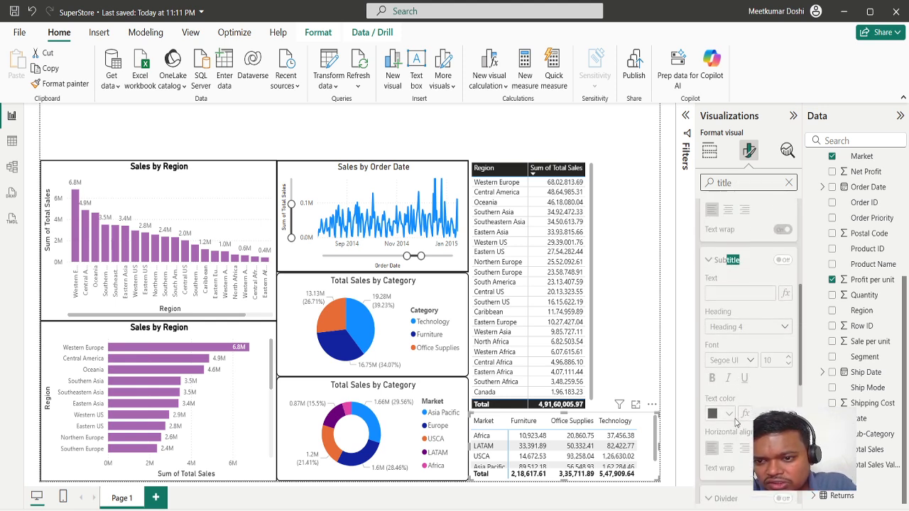
scroll(735, 422, "down", 8)
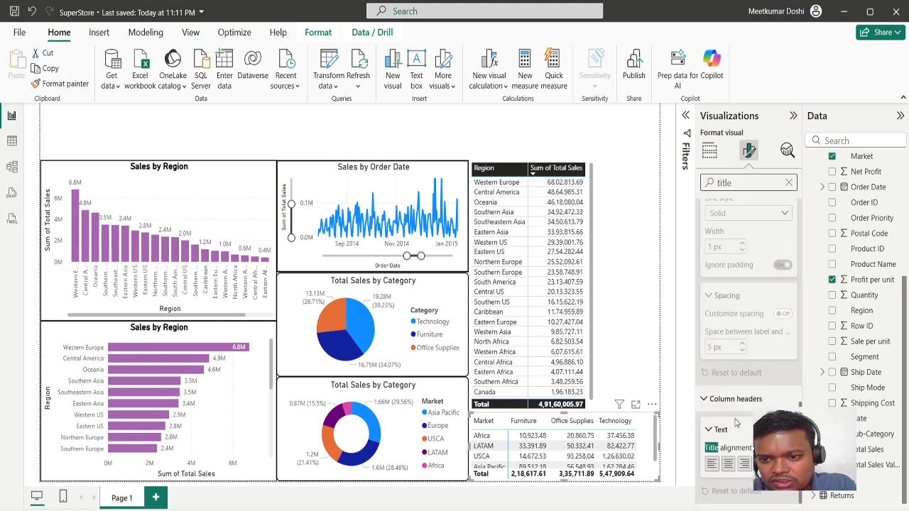
scroll(728, 408, "up", 5)
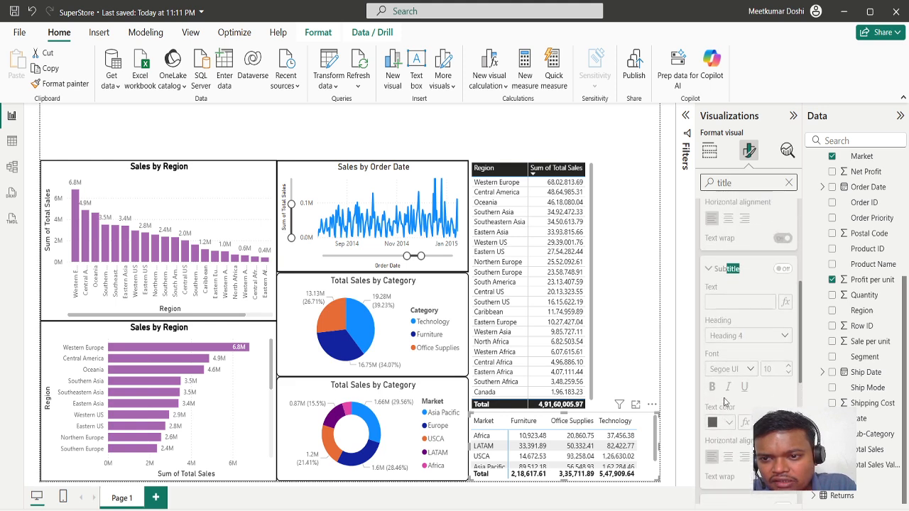
scroll(724, 403, "up", 5)
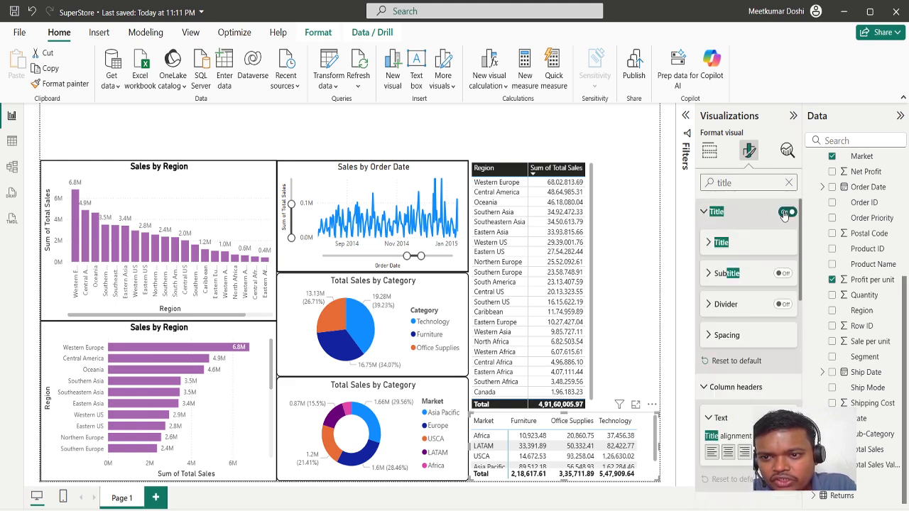
Set the matrix's title text to "Market vs Category Profit".
left_click(718, 243)
left_click(728, 275)
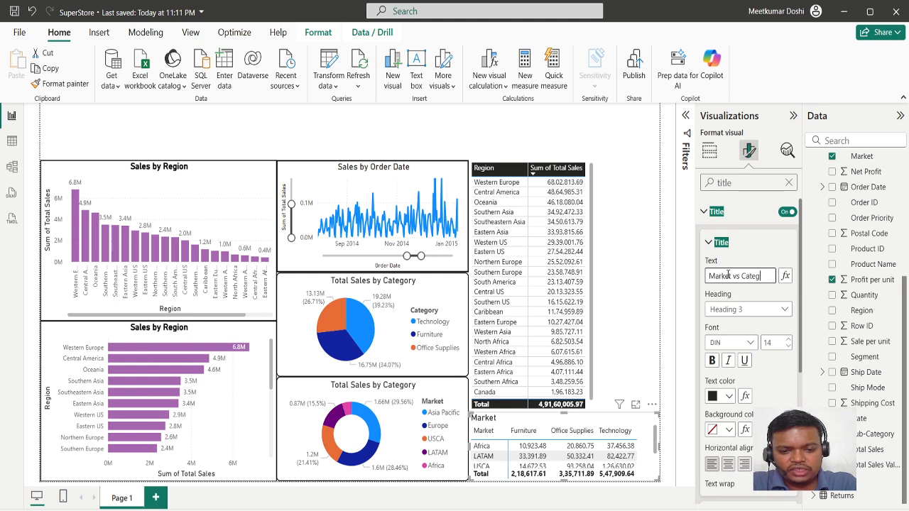
type("Prof")
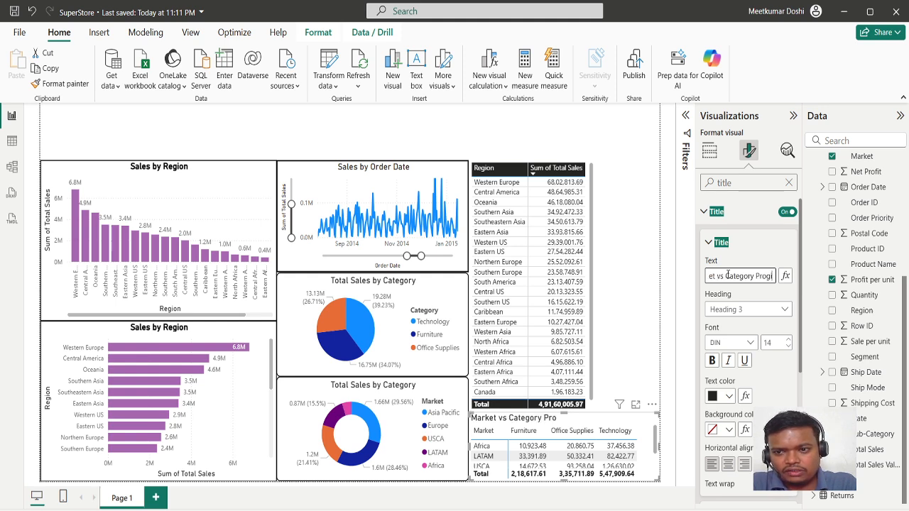
type("it")
key("Return")
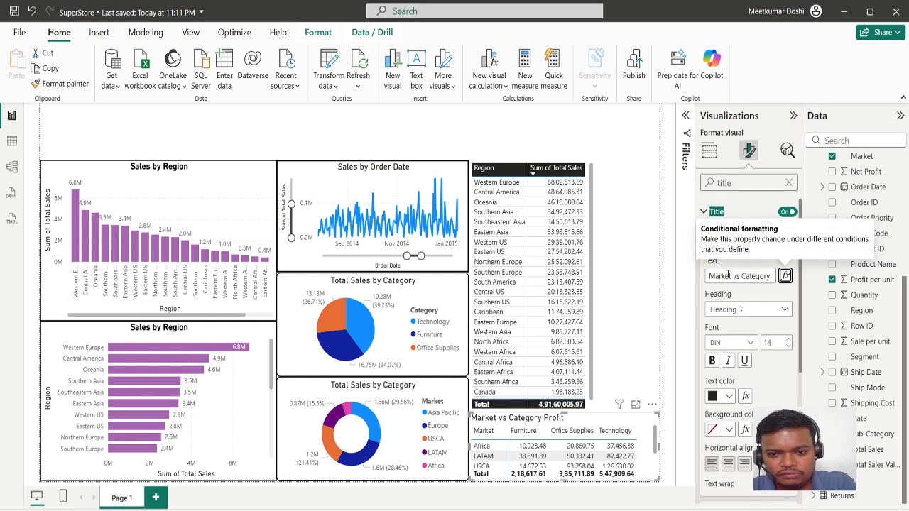
left_click(639, 353)
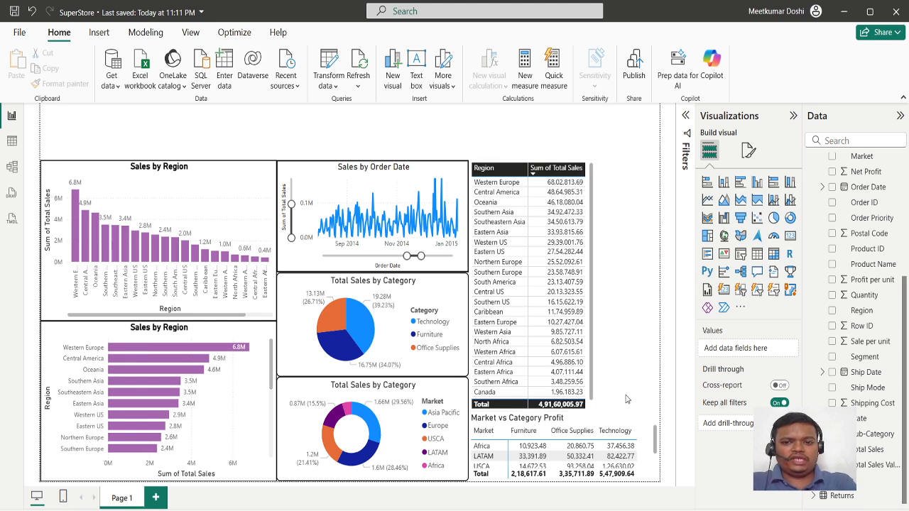
Turn on the visual border of the Market vs Category Profit matrix and expand its colour, rounded corners and width settings.
left_click(648, 404)
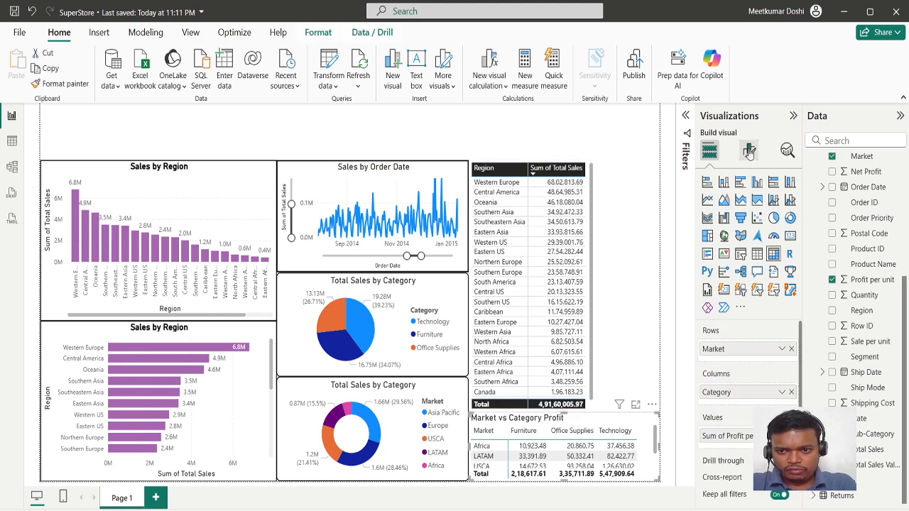
left_click(748, 150)
scroll(739, 364, "down", 3)
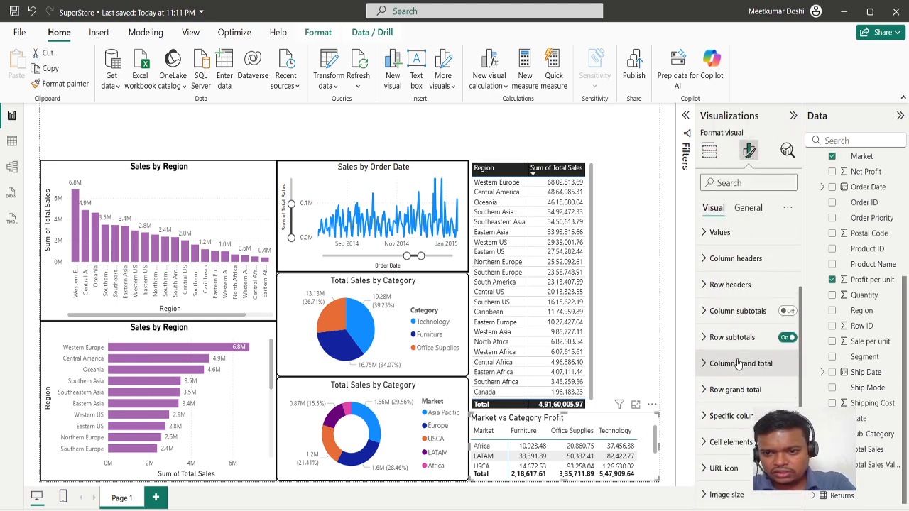
scroll(738, 364, "up", 3)
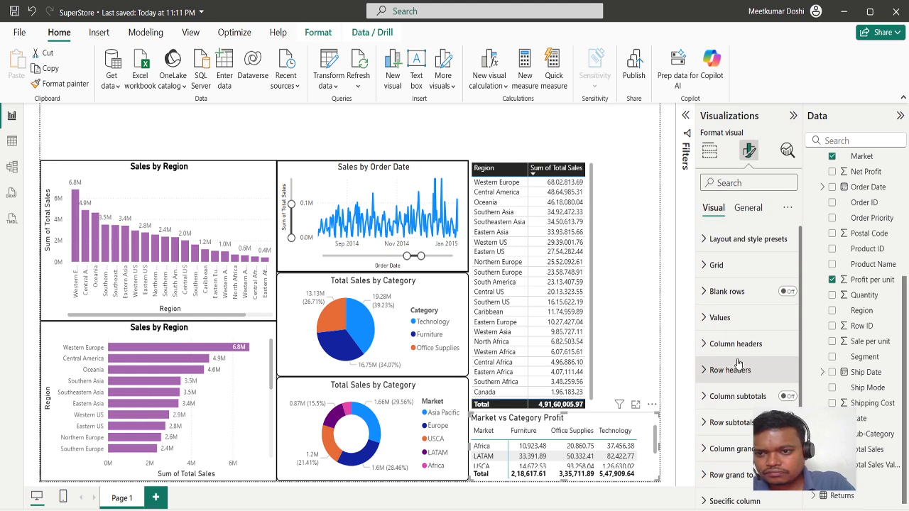
left_click(748, 208)
left_click(716, 303)
scroll(717, 334, "down", 3)
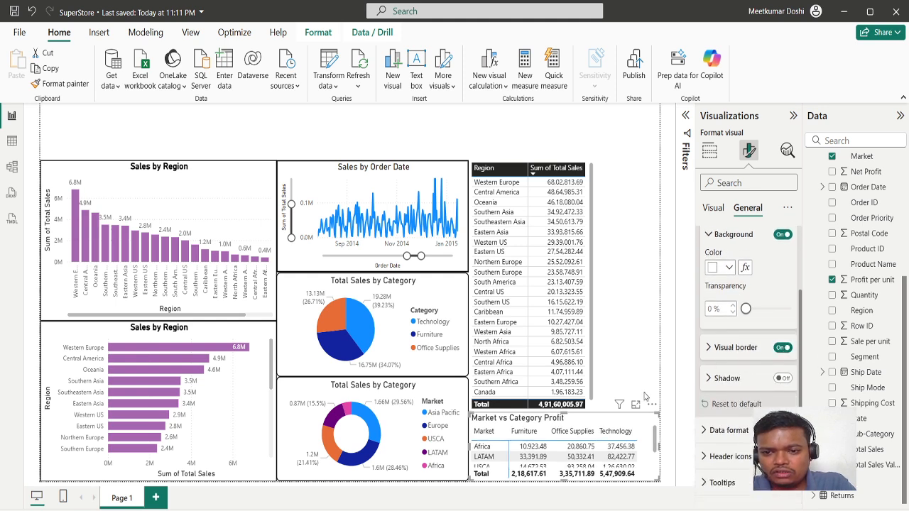
left_click(709, 348)
scroll(731, 441, "down", 1)
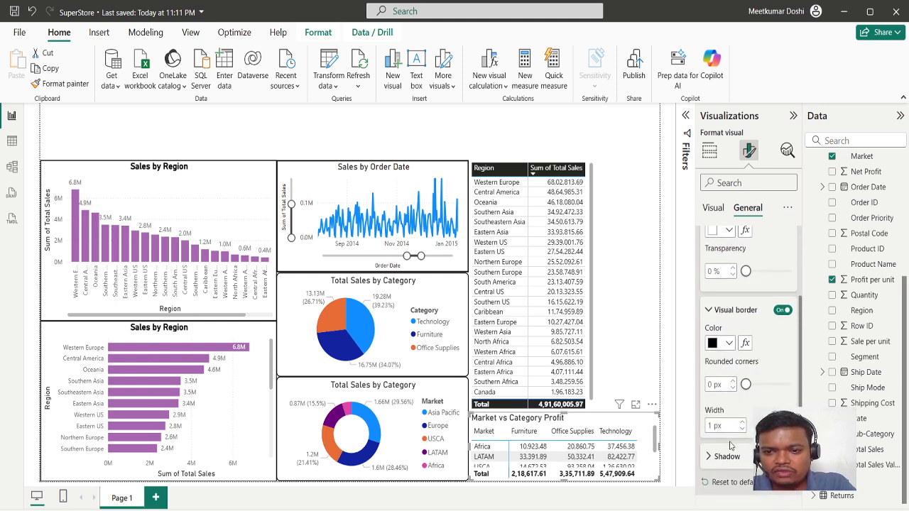
Copy the formatting of the Market vs Category Profit matrix onto the region sales table with Format painter.
left_click(597, 365)
left_click(594, 365)
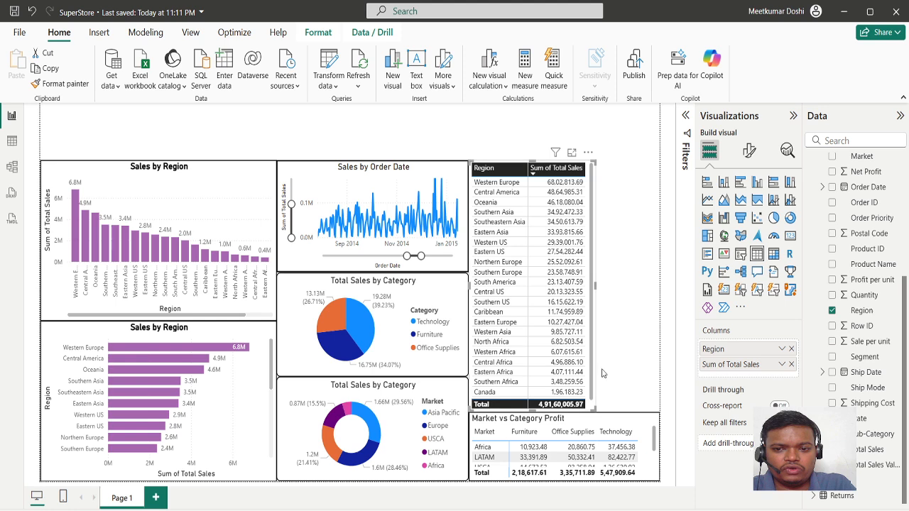
left_click(629, 421)
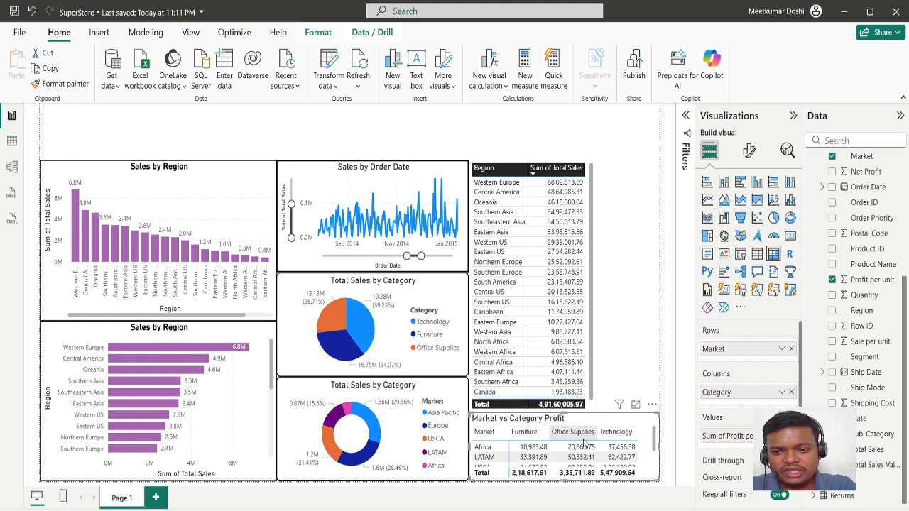
left_click(52, 85)
left_click(568, 222)
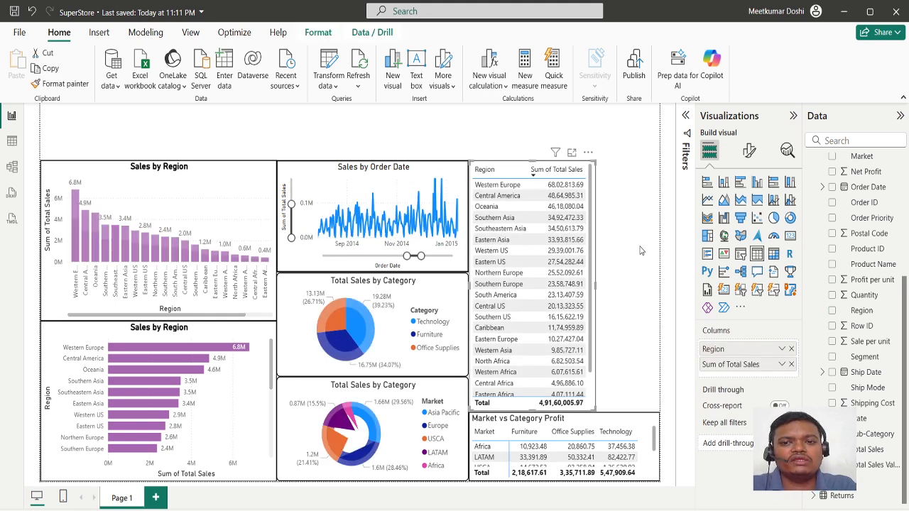
left_click(618, 242)
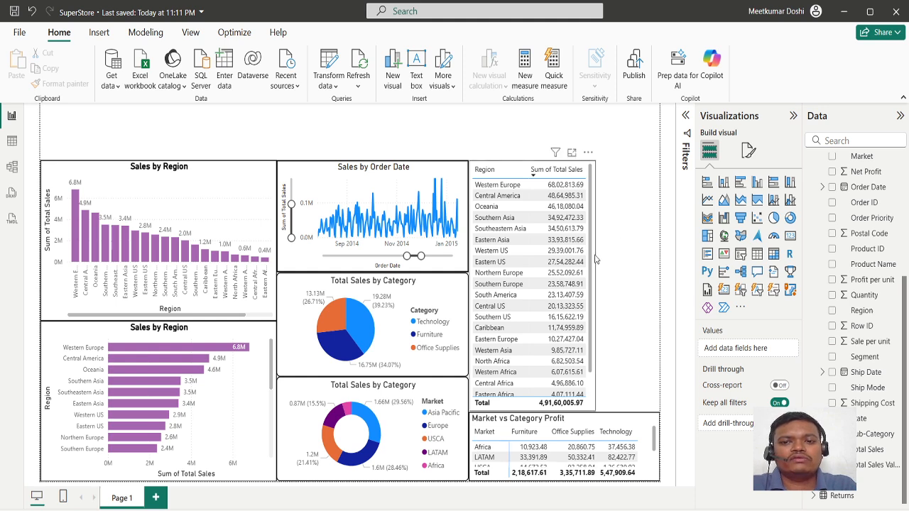
left_click(591, 350)
scroll(532, 322, "down", 1)
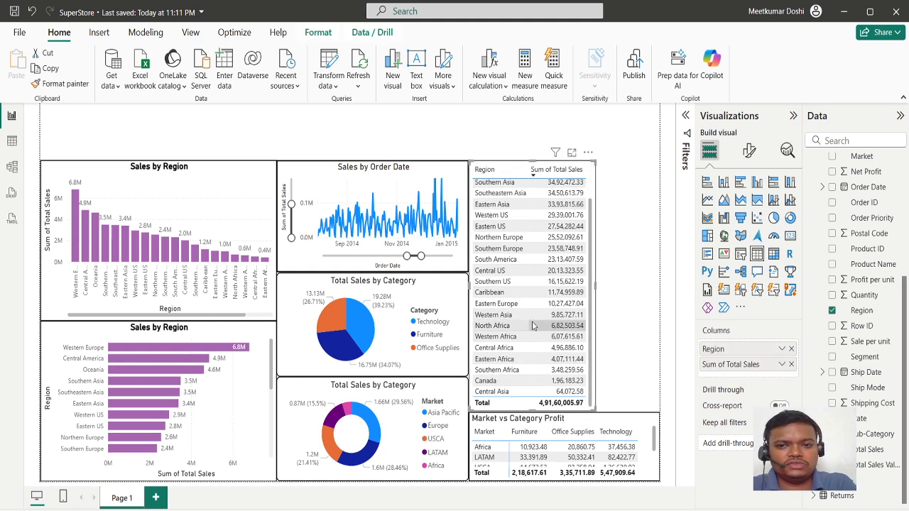
scroll(532, 323, "up", 1)
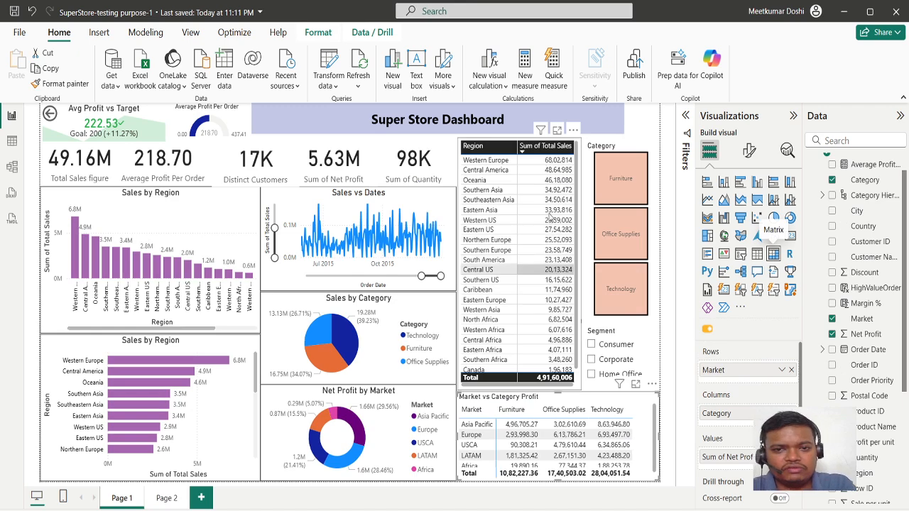
left_click(643, 289)
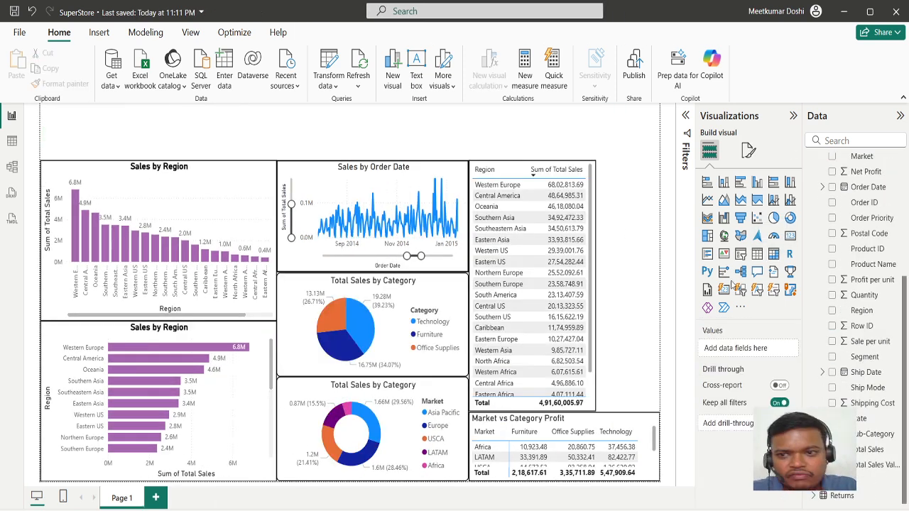
Add a card showing Total Sales Value, shrink it to about 228 by 106 and place it above the Sales by Region column chart.
left_click(790, 237)
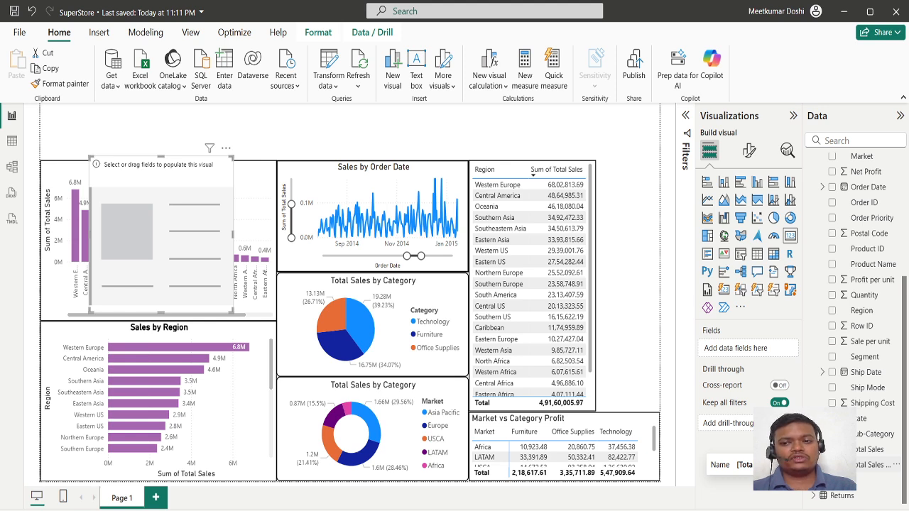
left_click(833, 464)
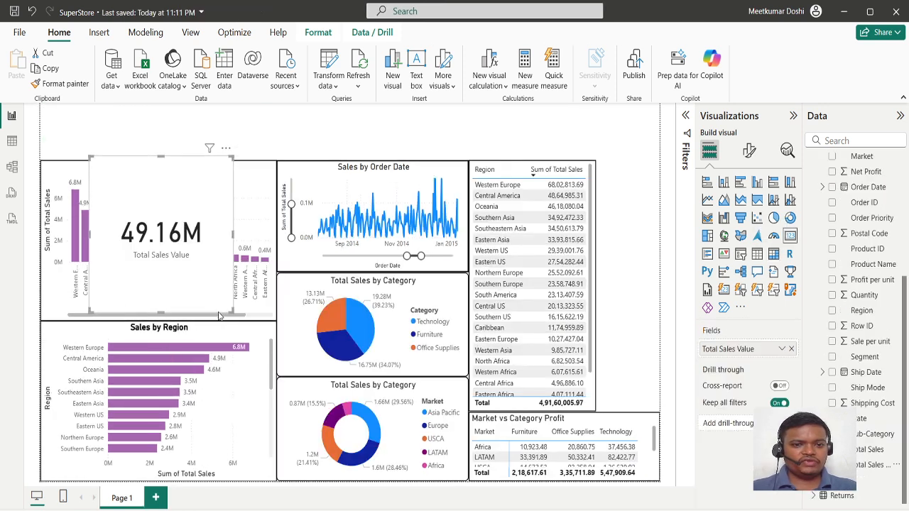
left_click_drag(232, 313, 198, 211)
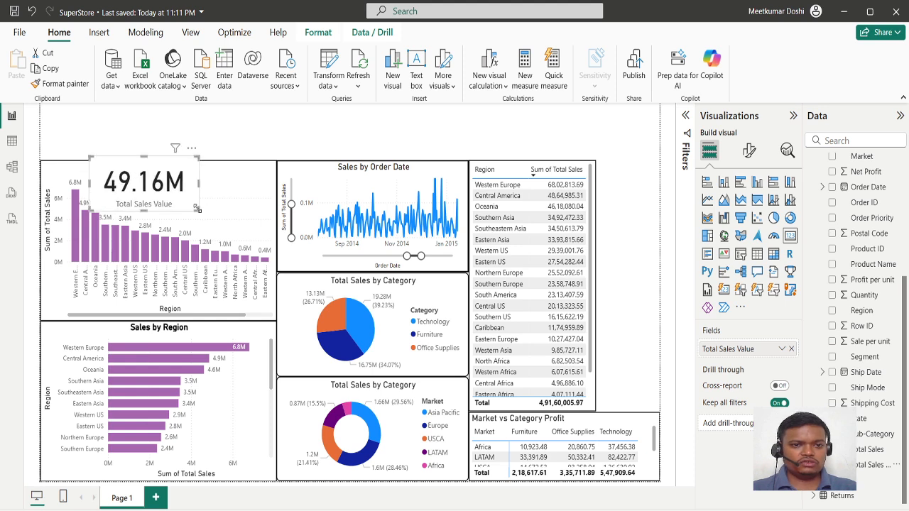
left_click_drag(179, 167, 131, 121)
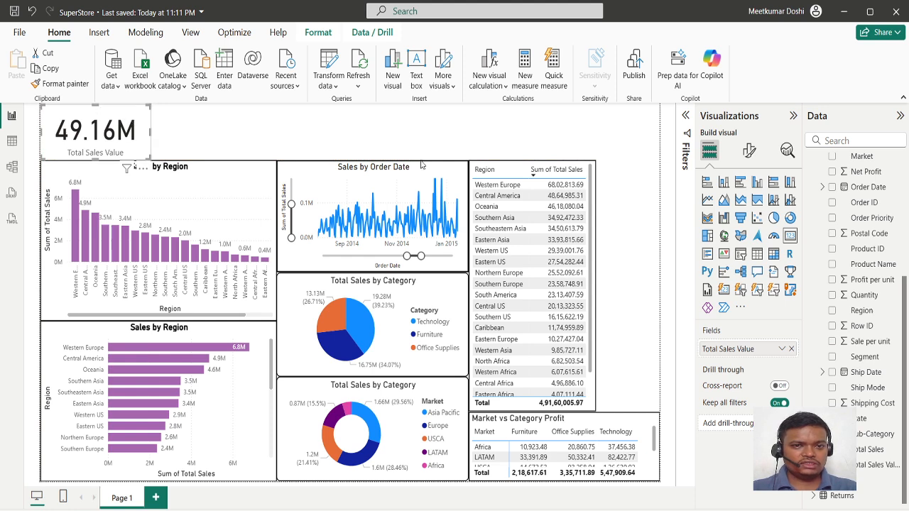
Examine the Total Sales Value card's general formatting options, including size, effects, data format, padding and advanced options.
left_click(749, 150)
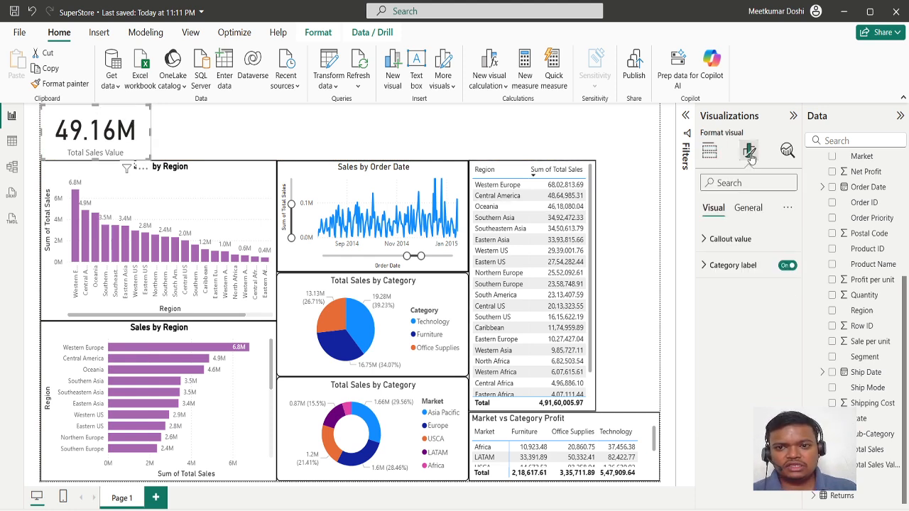
left_click(745, 217)
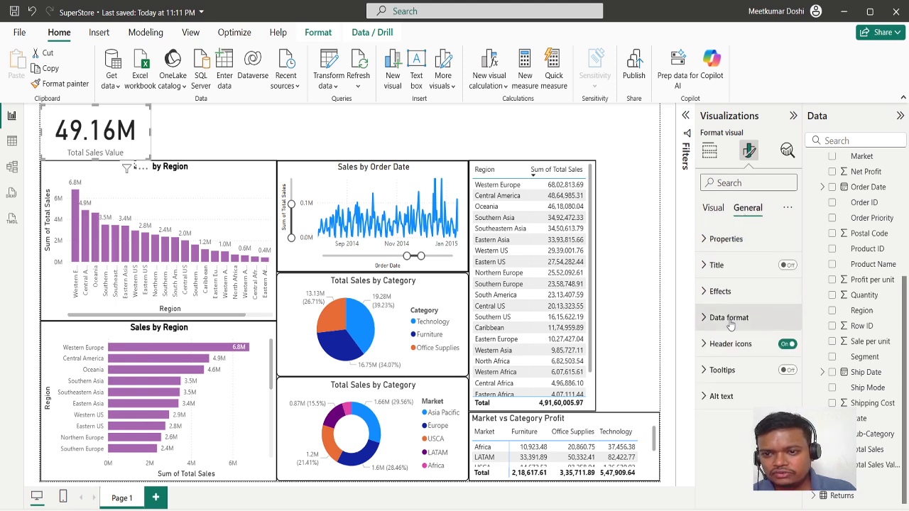
left_click(712, 239)
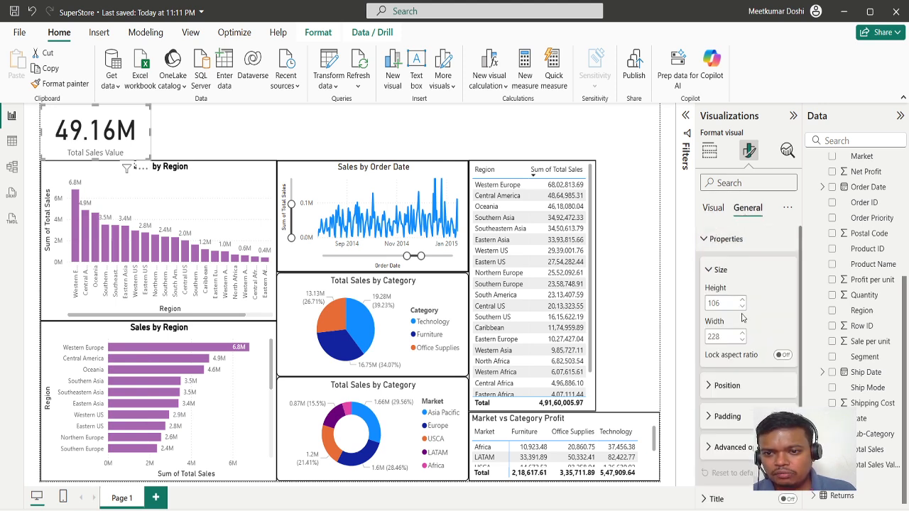
left_click(708, 240)
left_click(713, 207)
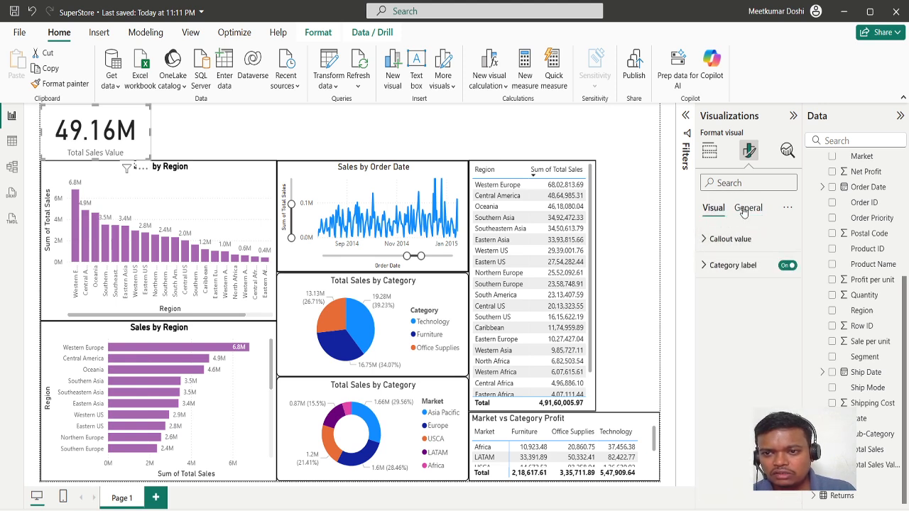
left_click(746, 209)
left_click(729, 291)
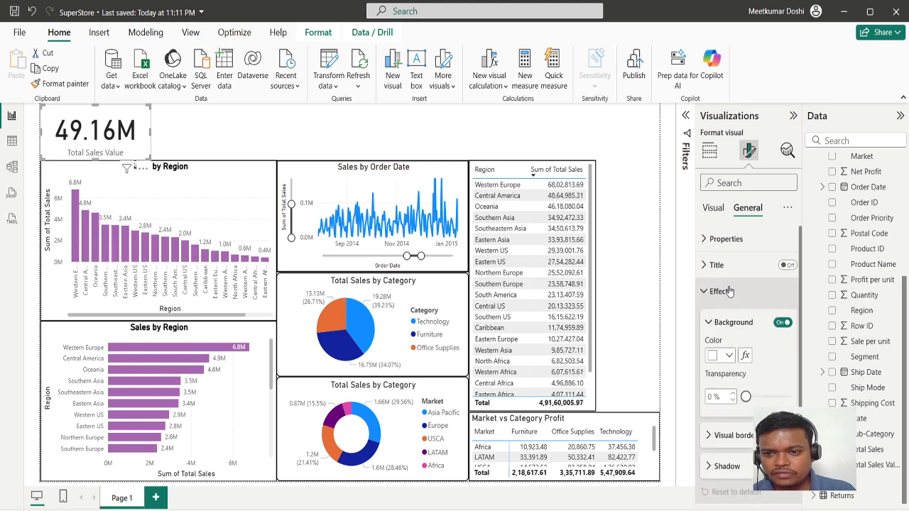
left_click(729, 291)
left_click(728, 320)
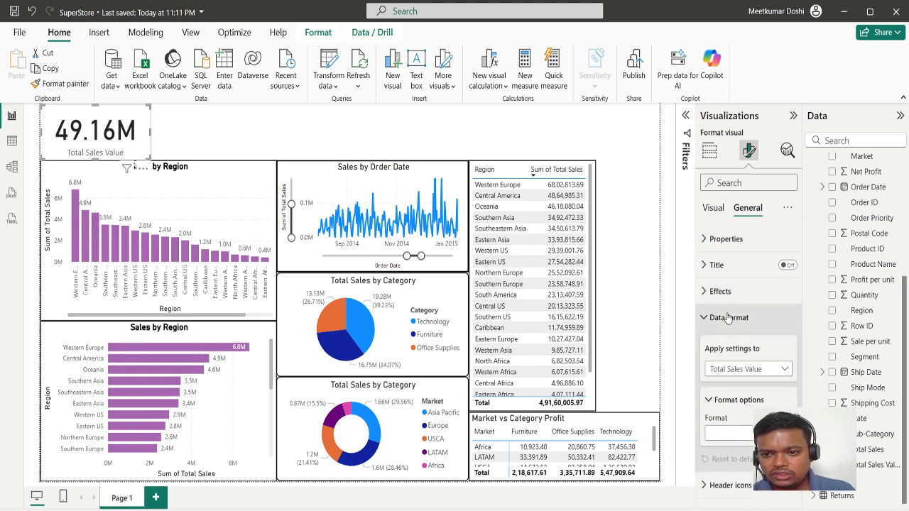
left_click(741, 323)
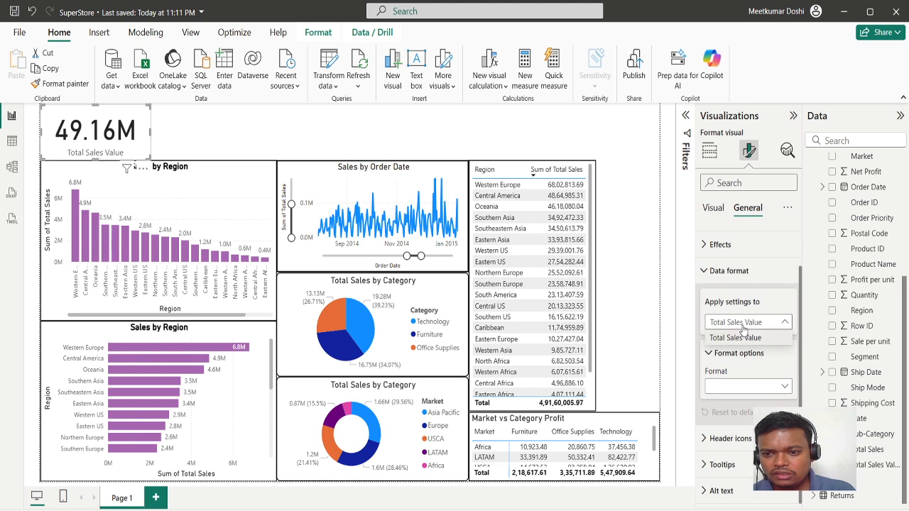
left_click(744, 331)
scroll(745, 357, "up", 1)
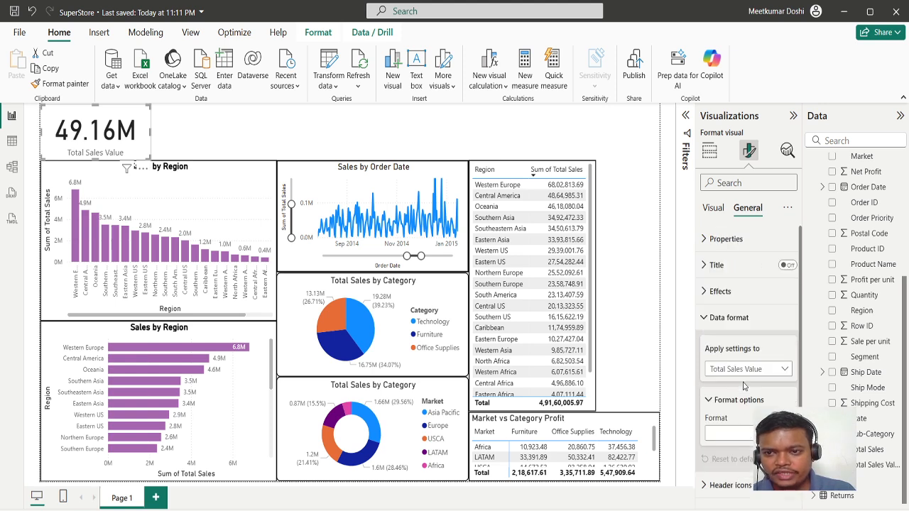
left_click(724, 237)
scroll(731, 348, "down", 1)
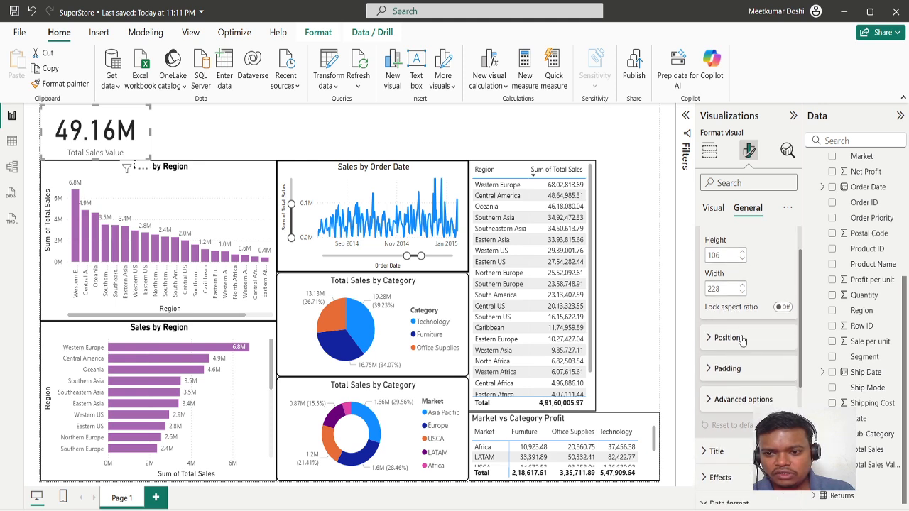
left_click(731, 350)
scroll(737, 343, "down", 3)
left_click(726, 331)
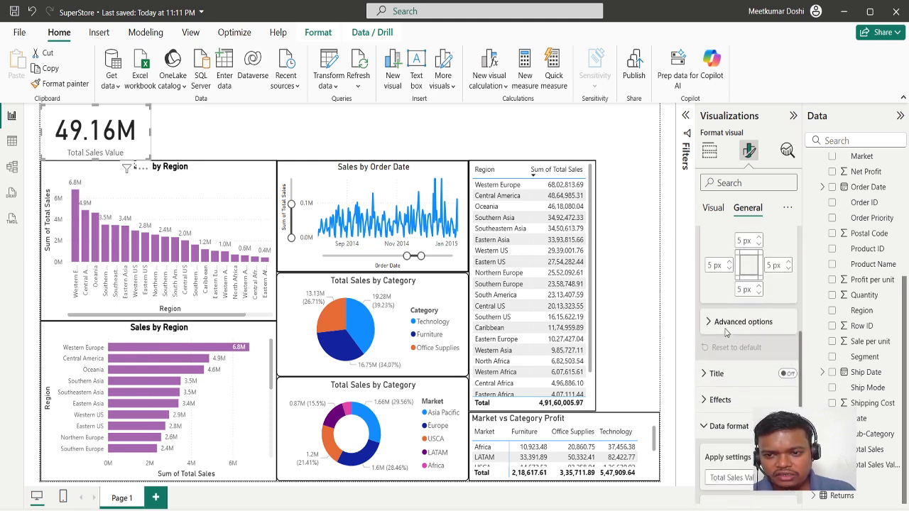
left_click(739, 319)
scroll(738, 319, "down", 2)
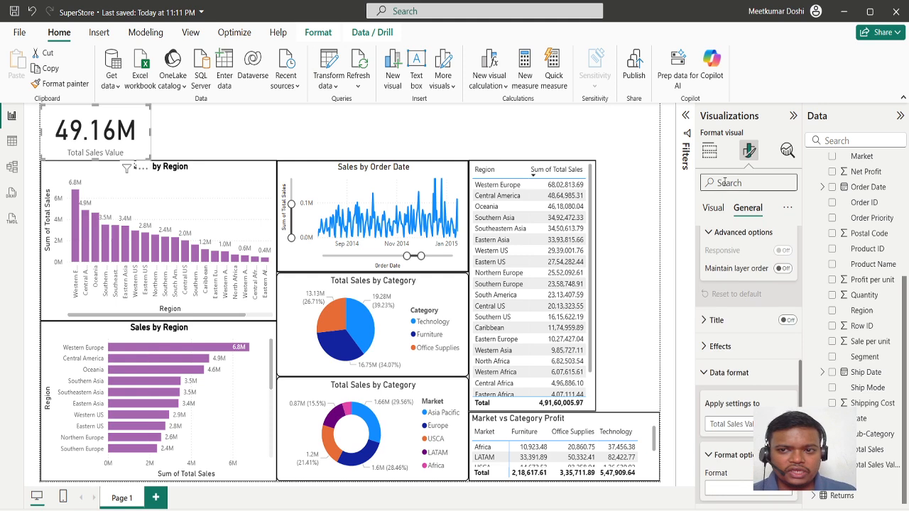
Narrow the Total Sales Value card to about 211 wide and search its formatting options for "text".
left_click(709, 150)
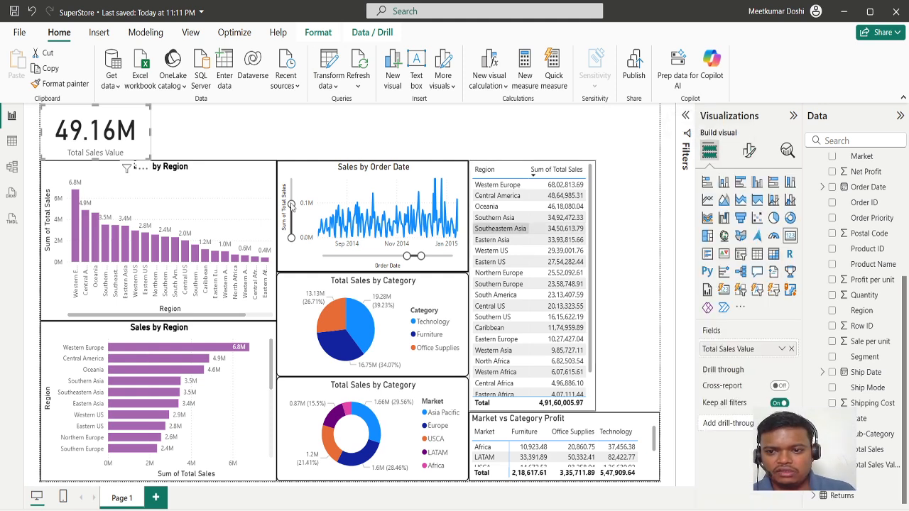
mouse_move(151, 150)
left_mouse_down()
mouse_move(128, 153)
mouse_move(141, 156)
left_mouse_up()
left_click(749, 151)
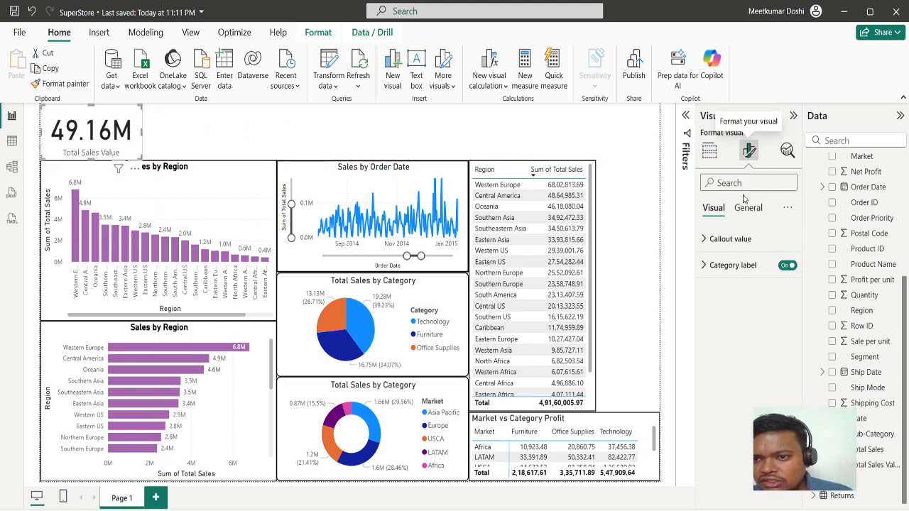
left_click(736, 184)
type("text")
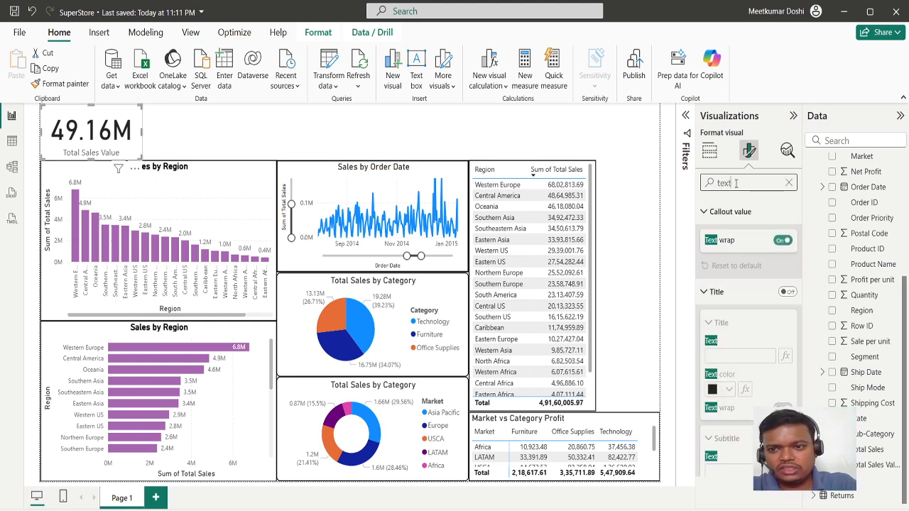
scroll(740, 376, "down", 2)
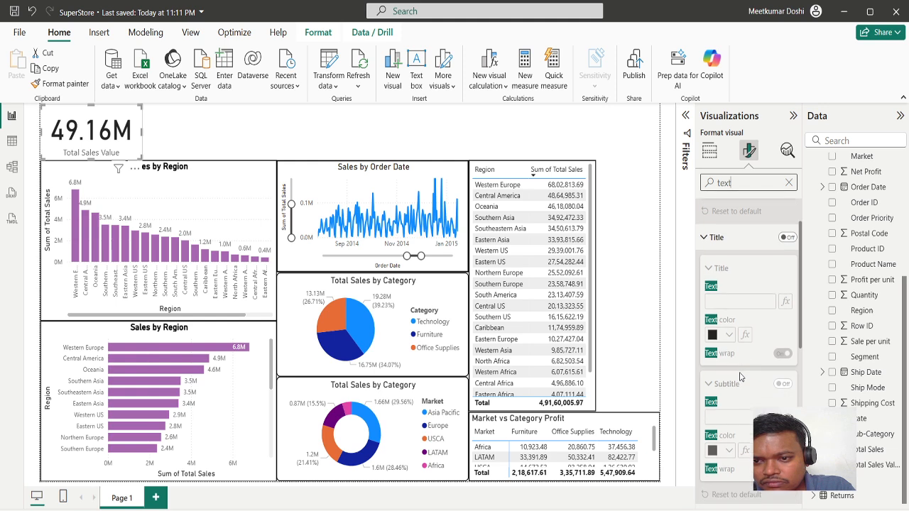
scroll(746, 368, "down", 6)
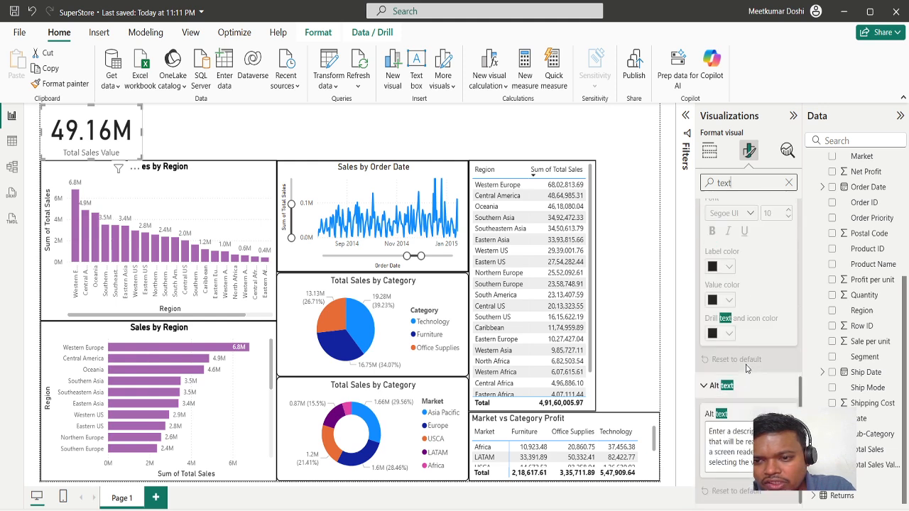
scroll(747, 369, "up", 7)
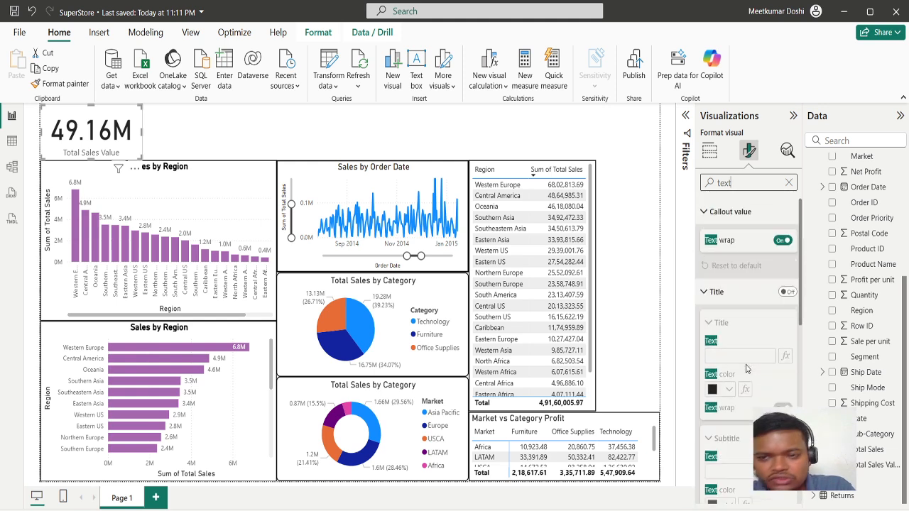
Search the card's formatting options for "size", set the callout font size to 30 and shrink the card to about 135 by 89.
left_click(788, 184)
type("s")
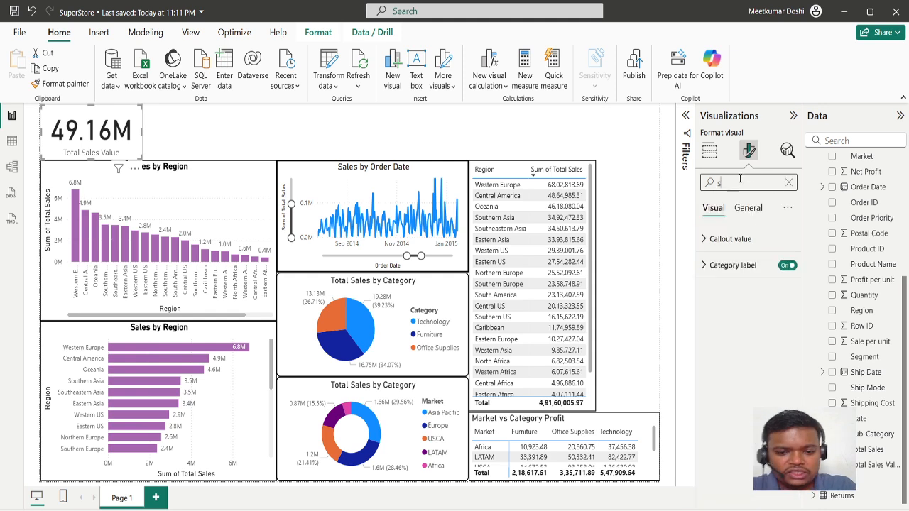
type("ize")
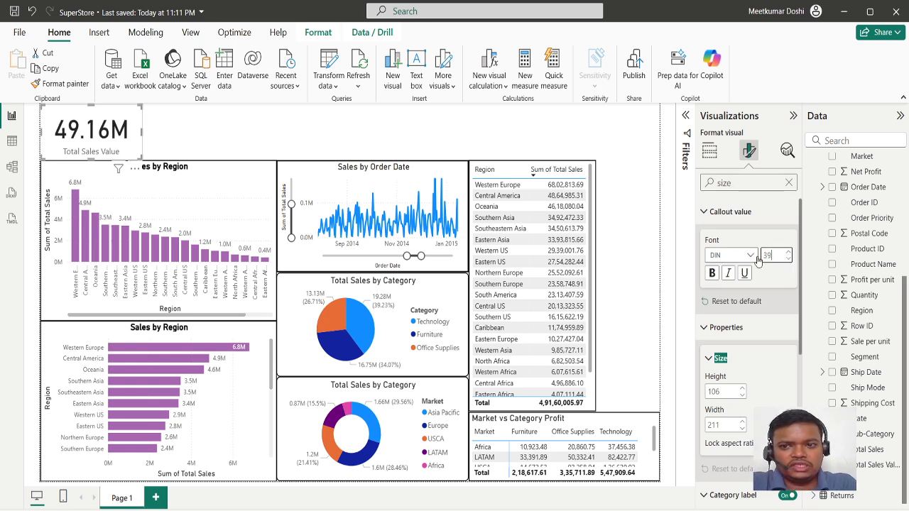
key("BackSpace")
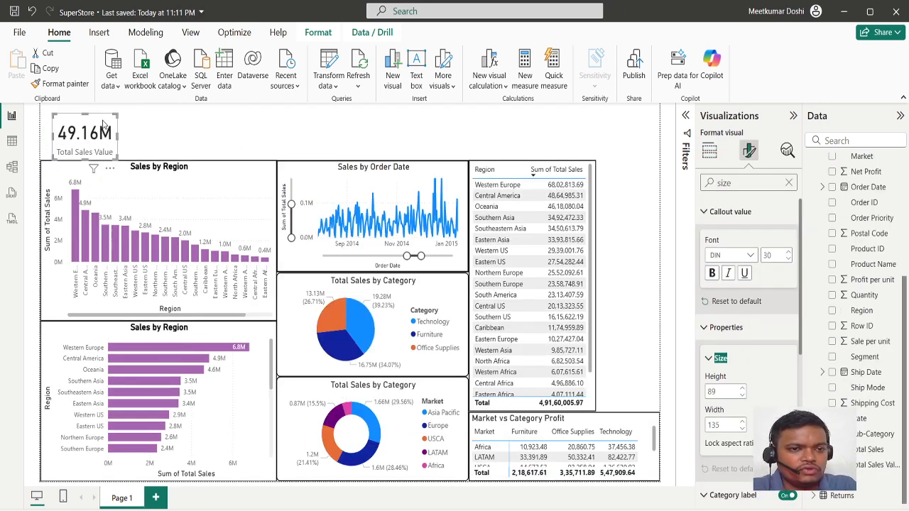
Duplicate the Total Sales Value card and place the copy directly to the right of the original.
key("ctrl+c")
key("ctrl+v")
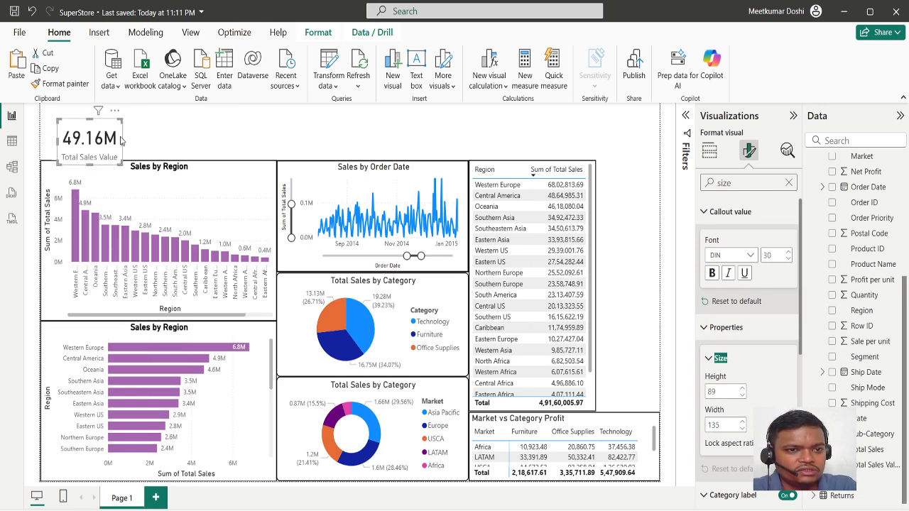
left_click_drag(120, 140, 170, 137)
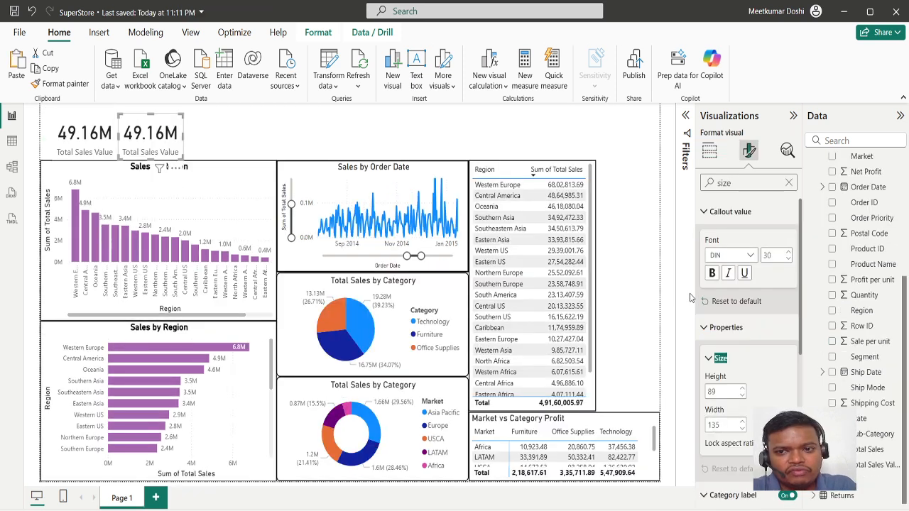
Replace the Total Sales Value field in the copied card with the Average Profit Per Order measure.
scroll(842, 284, "up", 3)
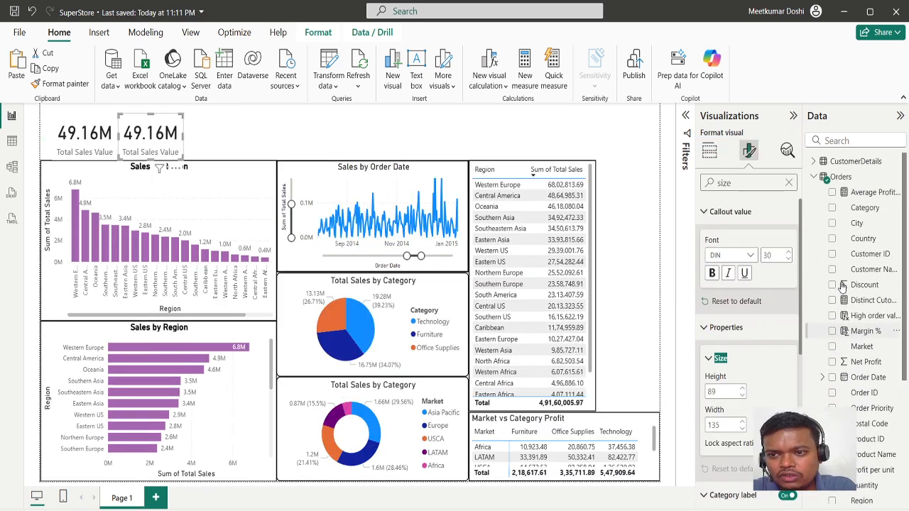
left_click(709, 150)
left_click(791, 349)
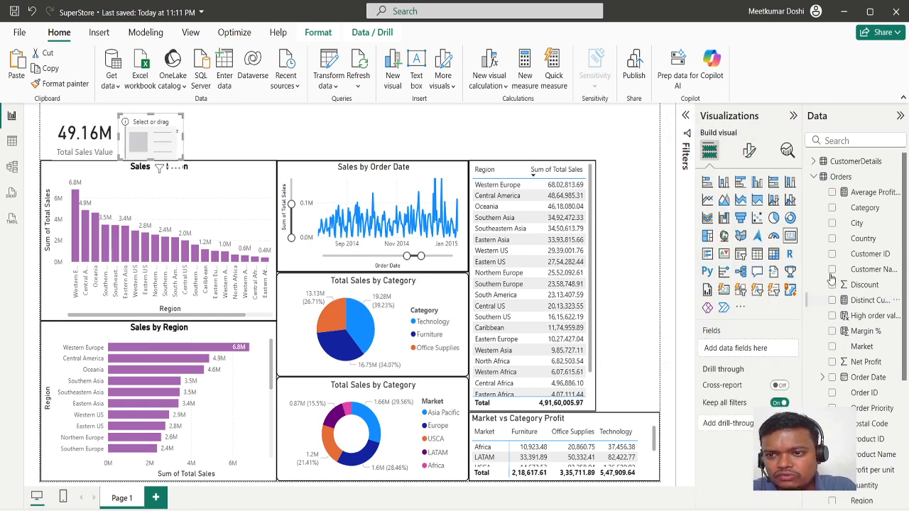
left_click(832, 194)
left_click(258, 143)
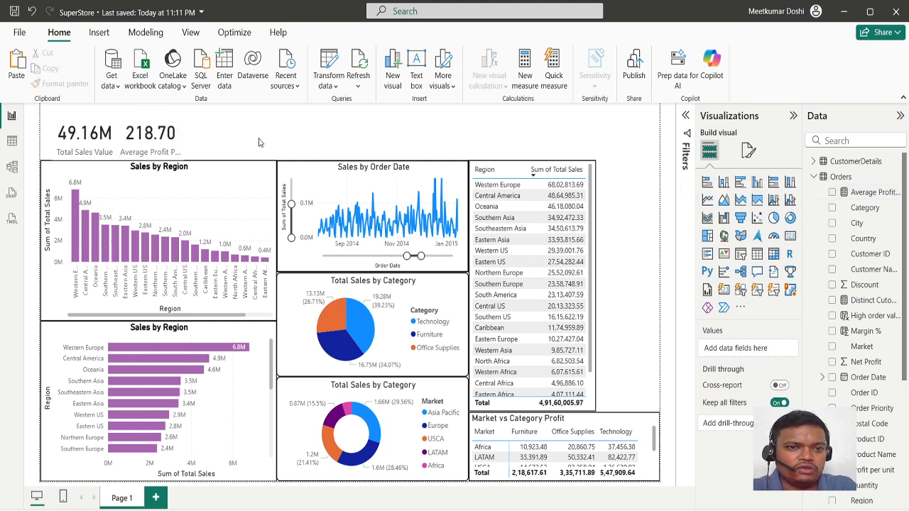
Duplicate the Average Profit Per Order card and place the copy directly to its right as the third card.
left_click(181, 133)
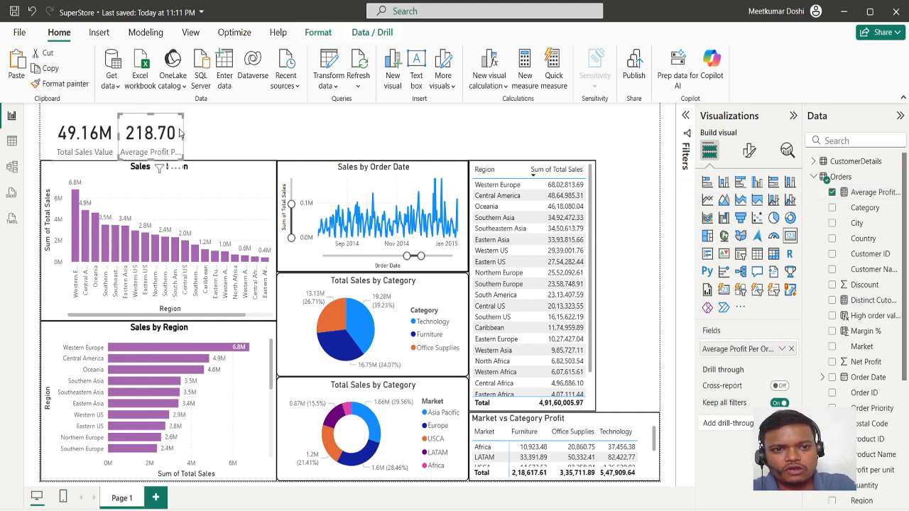
key("ctrl+c")
key("ctrl+v")
left_click_drag(181, 133, 238, 138)
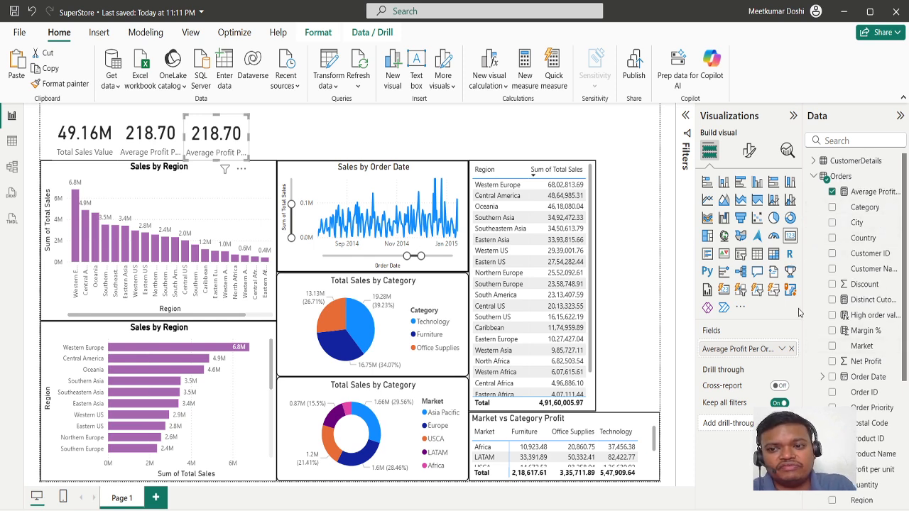
Replace the Average Profit Per Order field in the third card with the Distinct Cutomers measure.
left_click(783, 350)
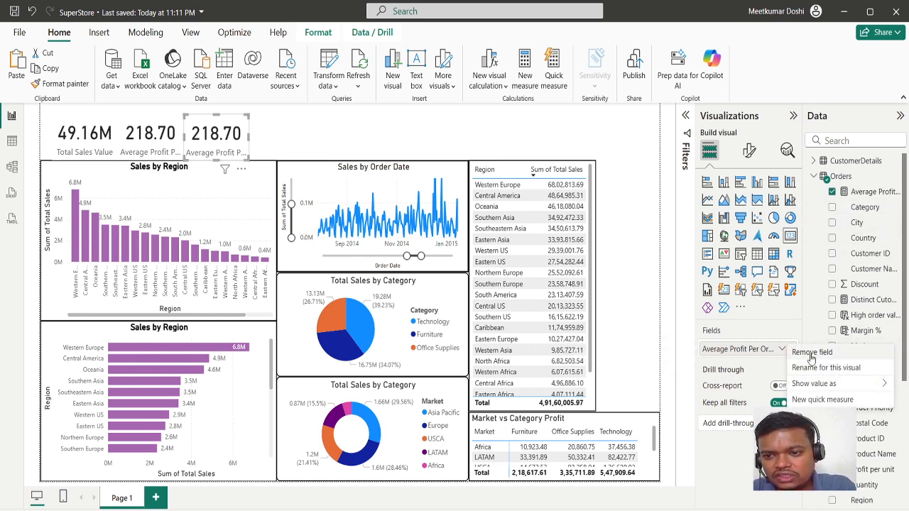
left_click(819, 353)
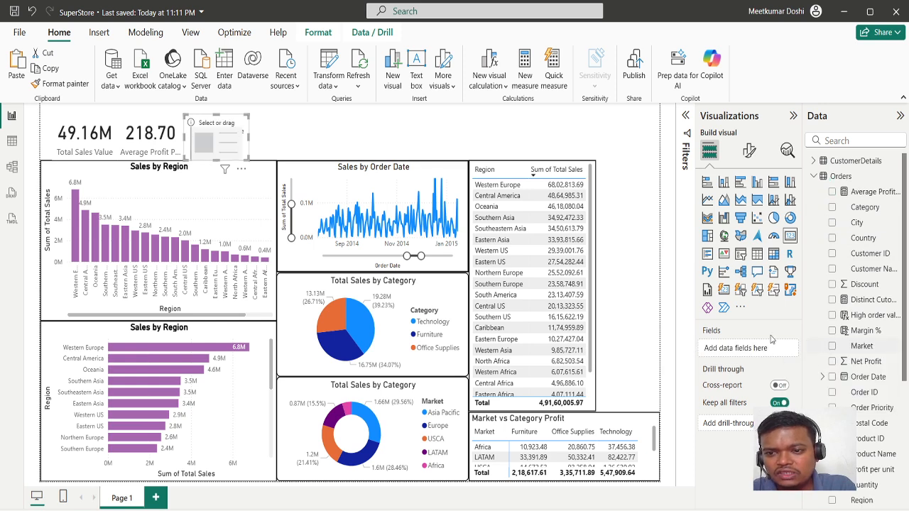
scroll(859, 327, "down", 2)
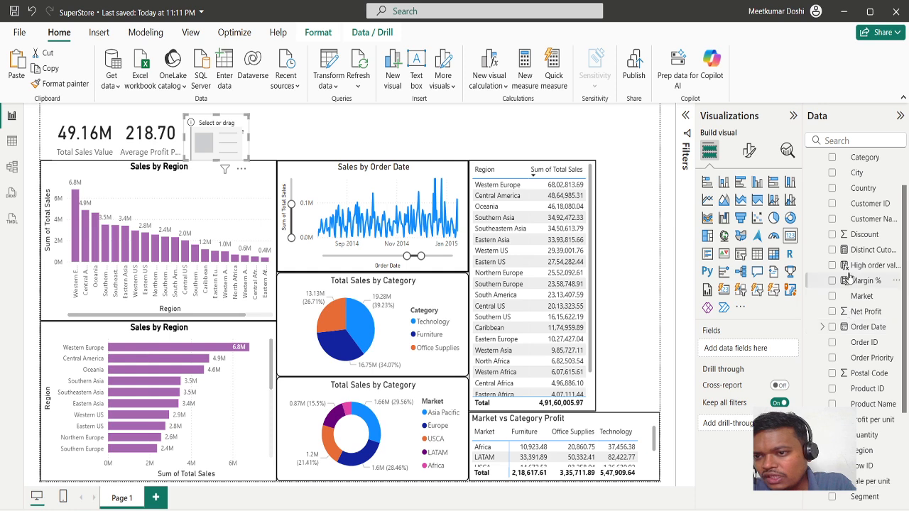
left_click(832, 250)
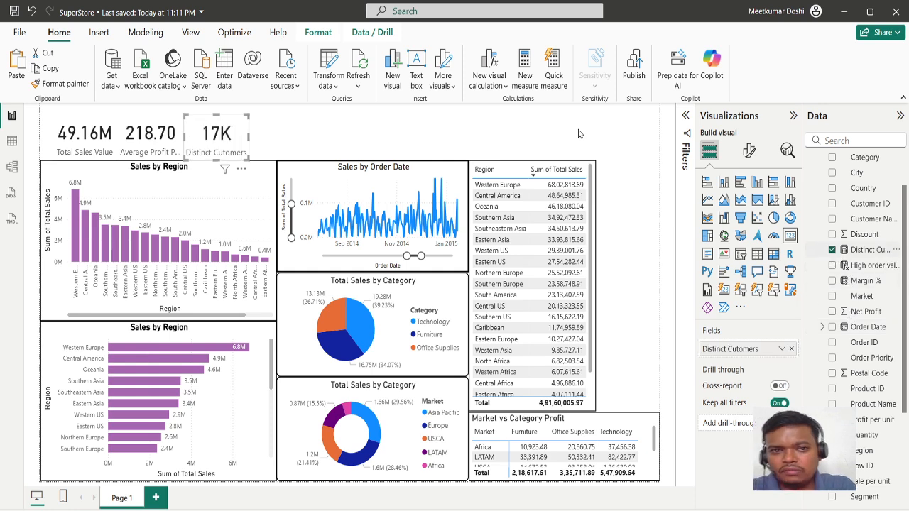
left_click(342, 140)
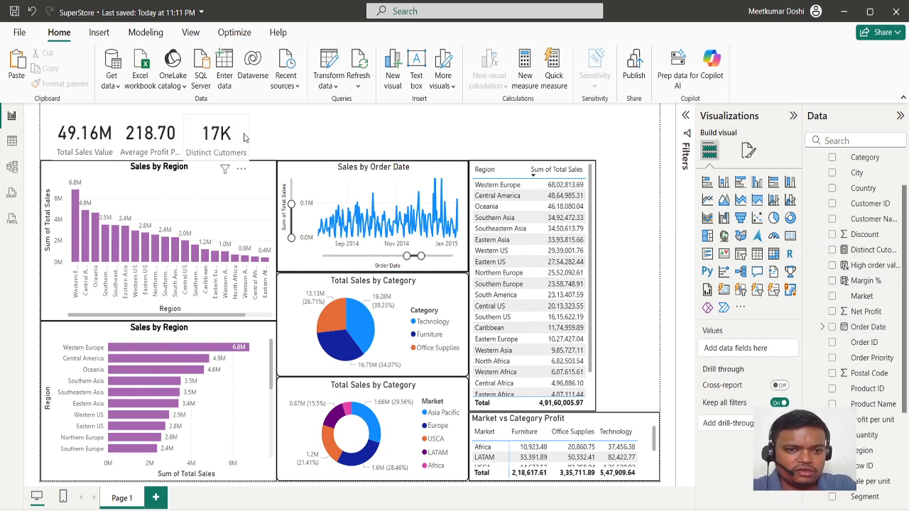
Duplicate the Distinct Cutomers card and place the copy directly to its right as the fourth card.
left_click(244, 137)
key("ctrl+c")
key("ctrl+v")
left_click_drag(230, 155, 304, 155)
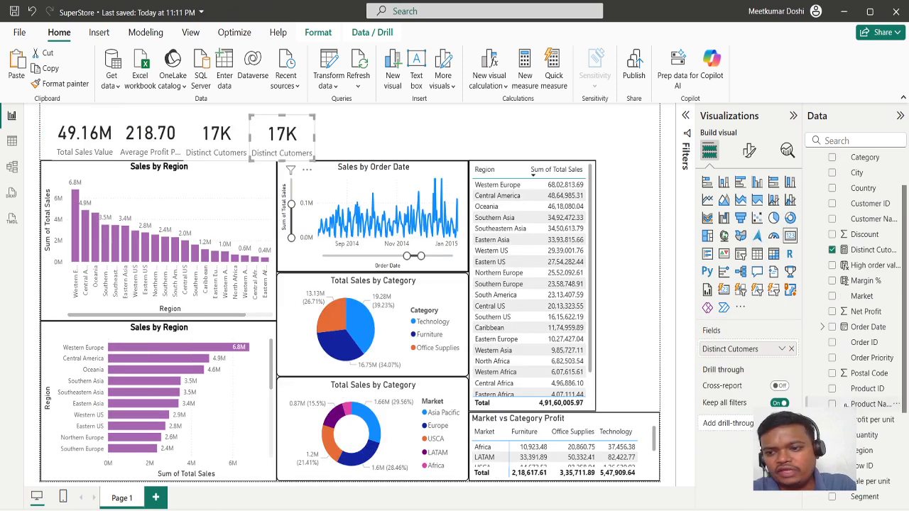
Replace the Distinct Cutomers field in the fourth card with Net Profit.
scroll(856, 319, "down", 2)
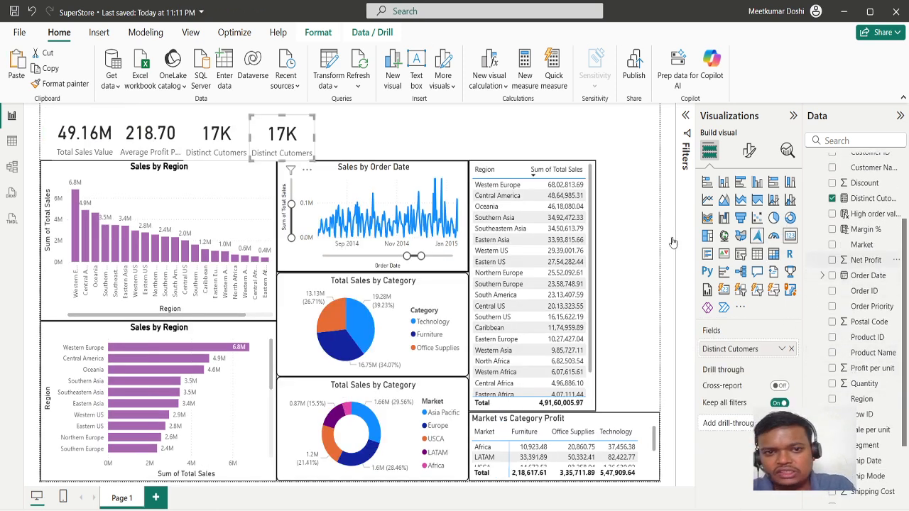
left_click(791, 349)
left_click(832, 260)
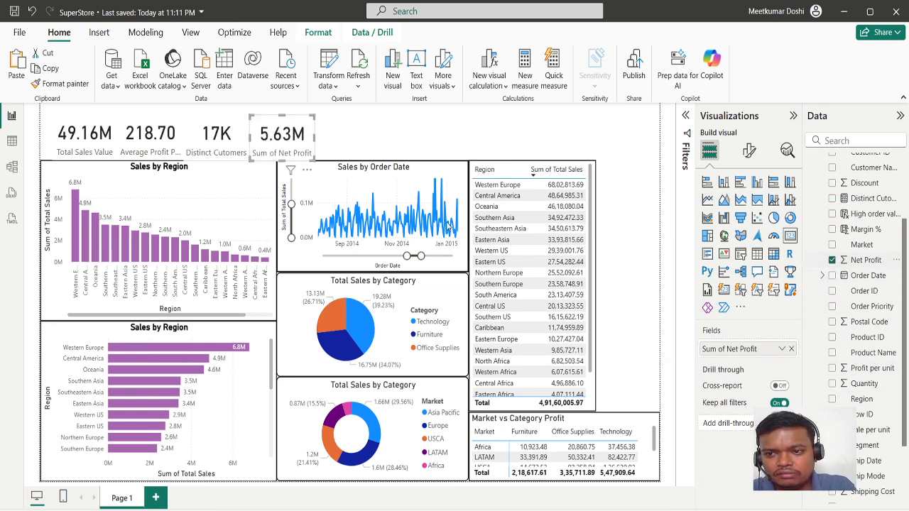
Check the card row in the finished dashboard, and duplicate the Net Profit card directly to its right as the fifth card.
key("alt+Tab")
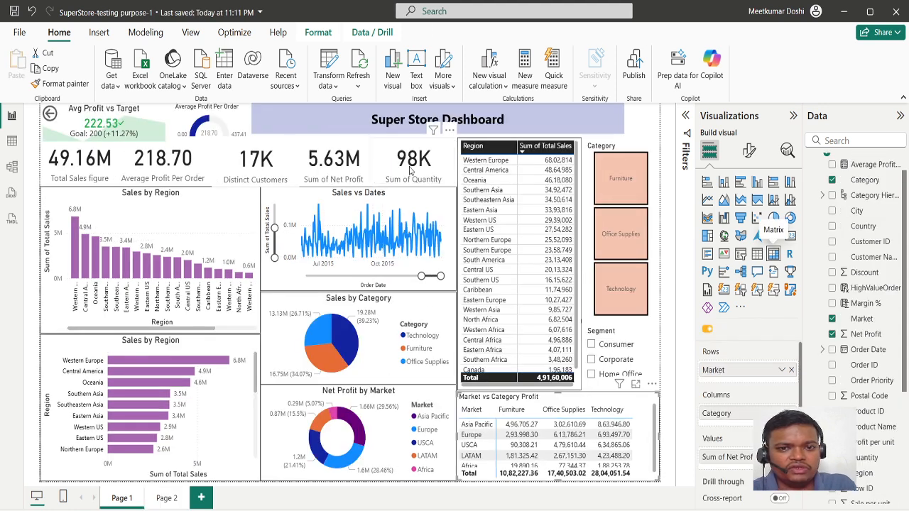
key("alt+Tab")
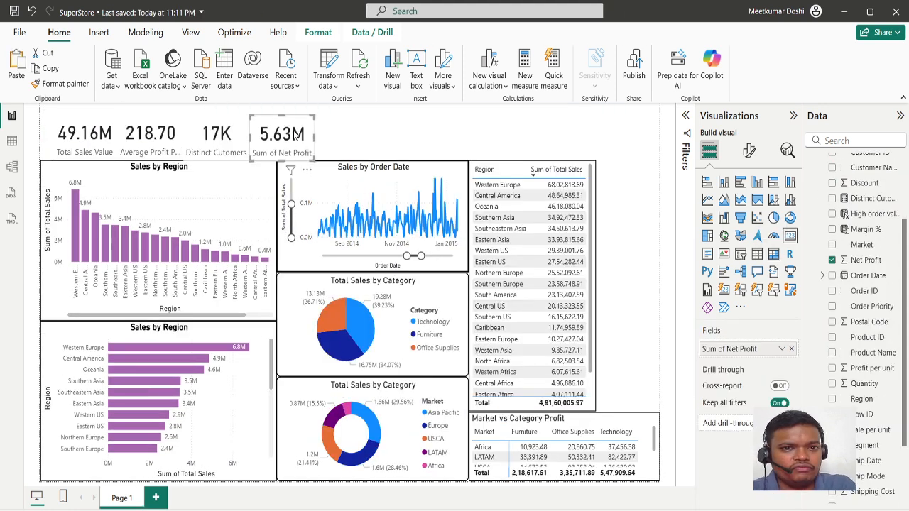
key("ctrl+c")
key("ctrl+v")
left_click_drag(295, 135, 359, 155)
Check the last card of the finished dashboard and replace the Net Profit field in the fifth card with Quantity.
key("alt+Tab")
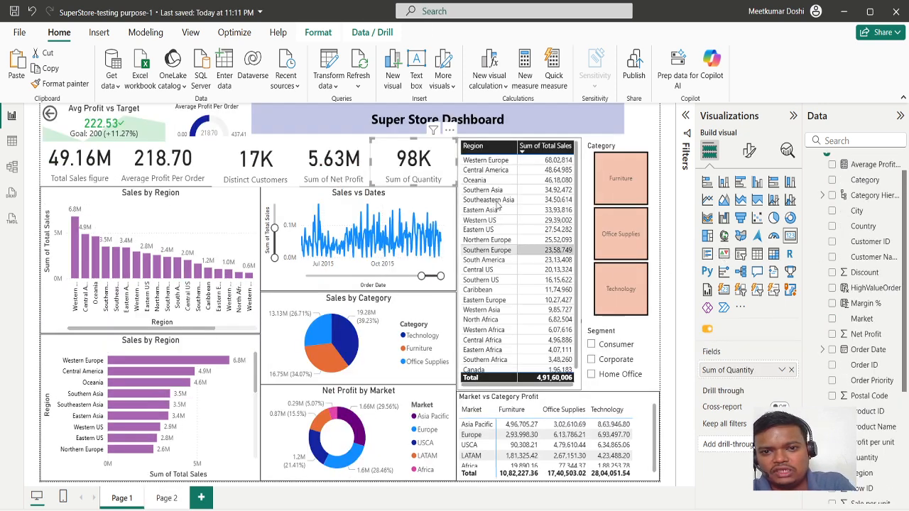
key("alt+Tab")
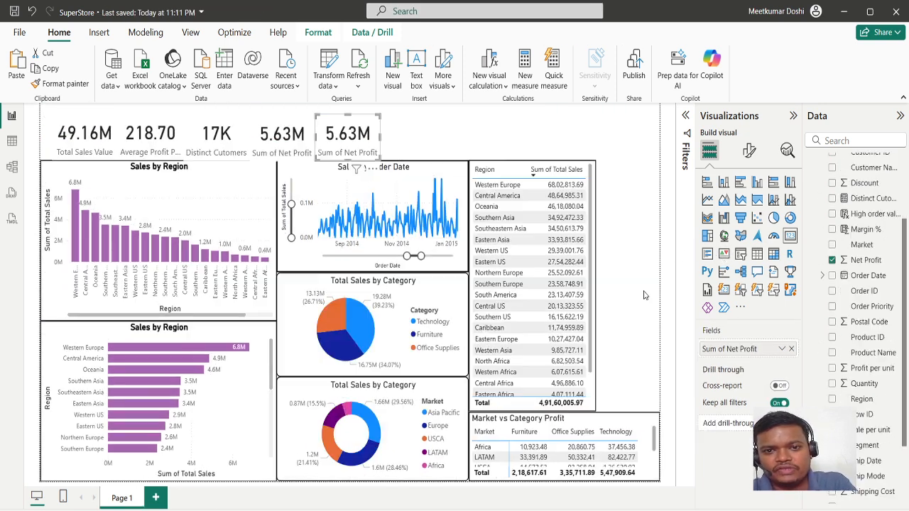
left_click(832, 260)
scroll(853, 292, "up", 3)
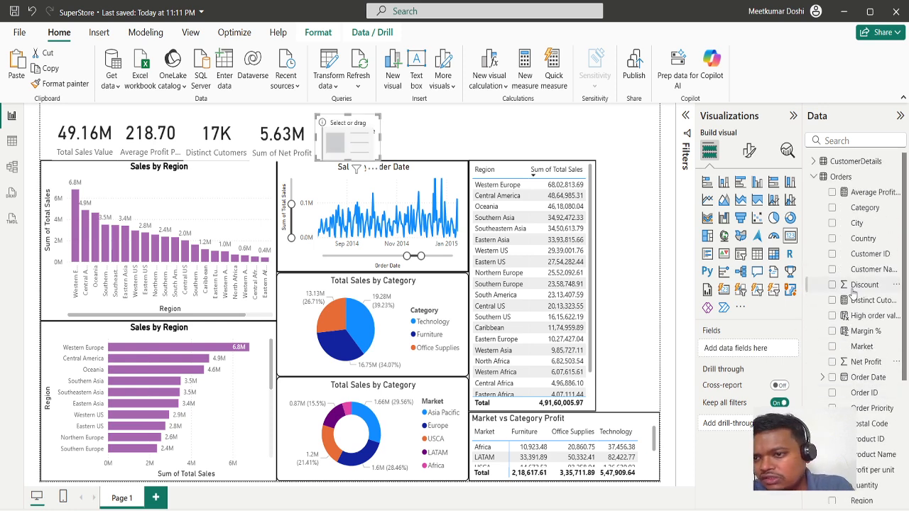
scroll(845, 309, "down", 4)
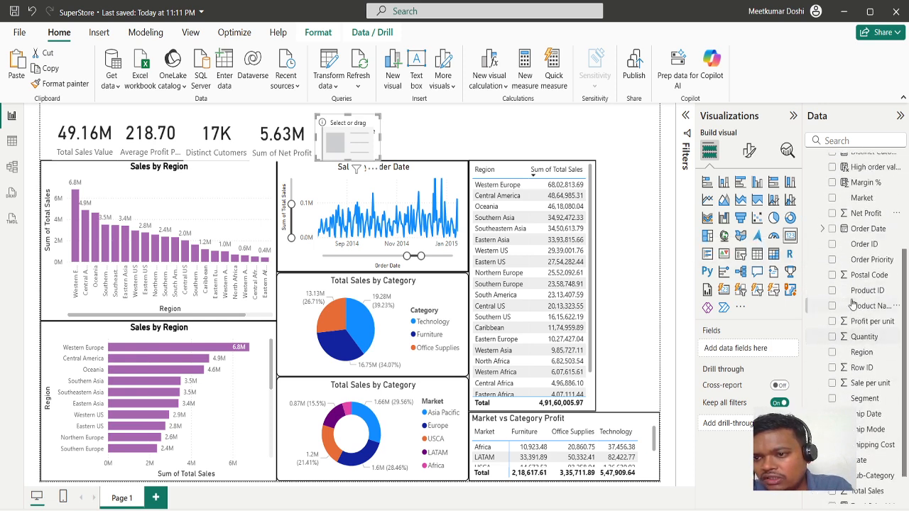
left_click(833, 338)
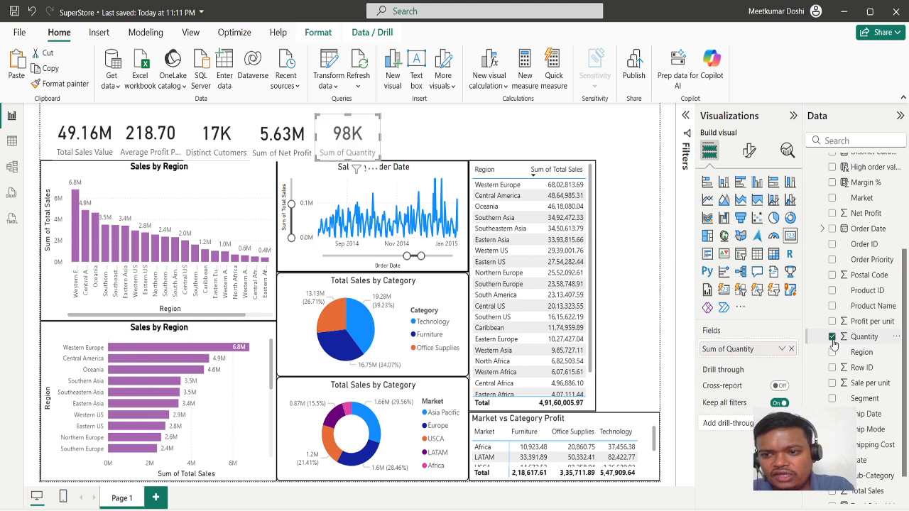
left_click(401, 139)
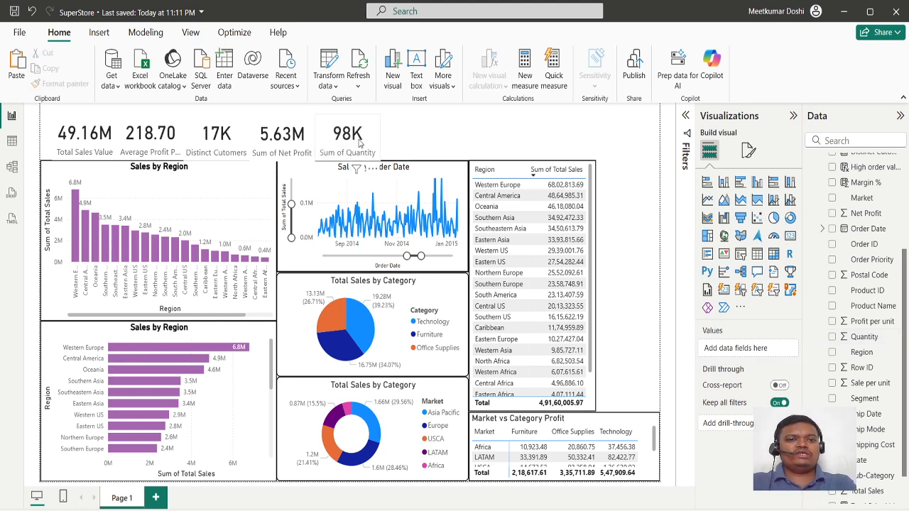
Turn on a visual border with a width of 2 px for all five KPI cards at once.
left_click(337, 142)
left_click(284, 138, "ctrl")
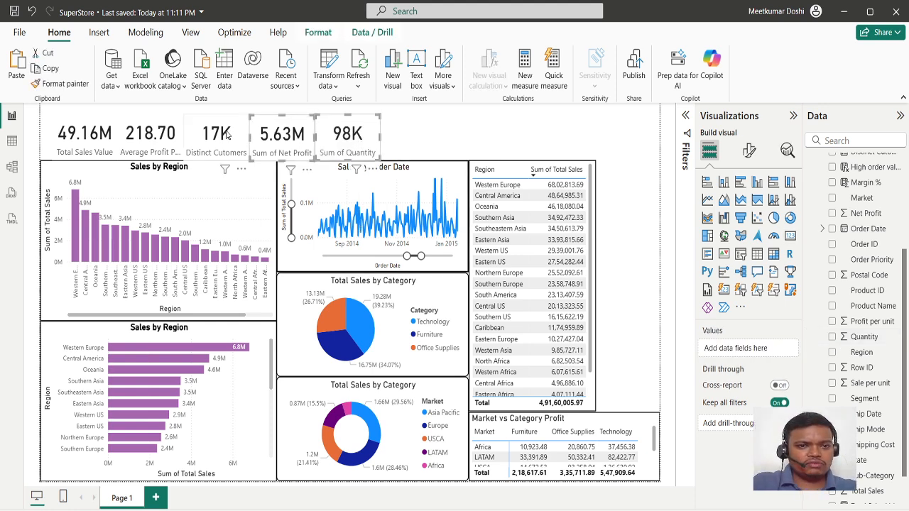
left_click(229, 135, "ctrl")
left_click(162, 137, "ctrl")
left_click(100, 137, "ctrl")
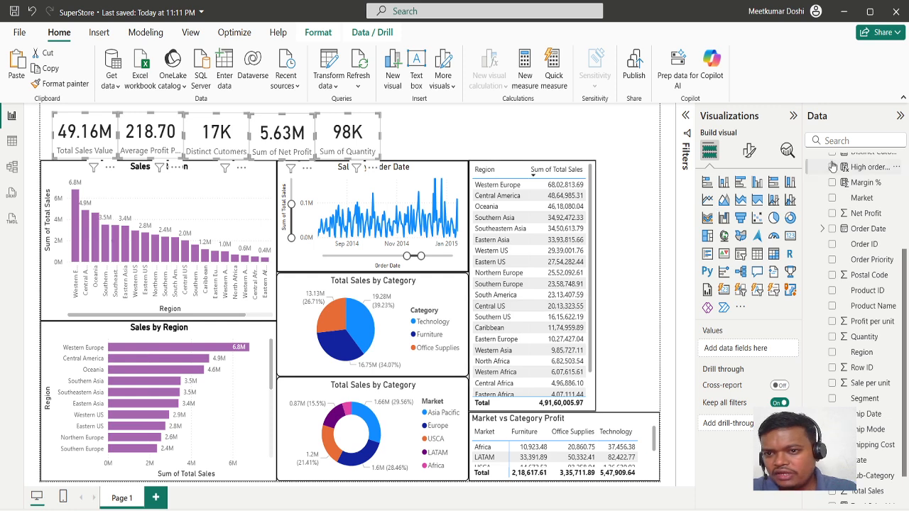
left_click(749, 151)
left_click(729, 241)
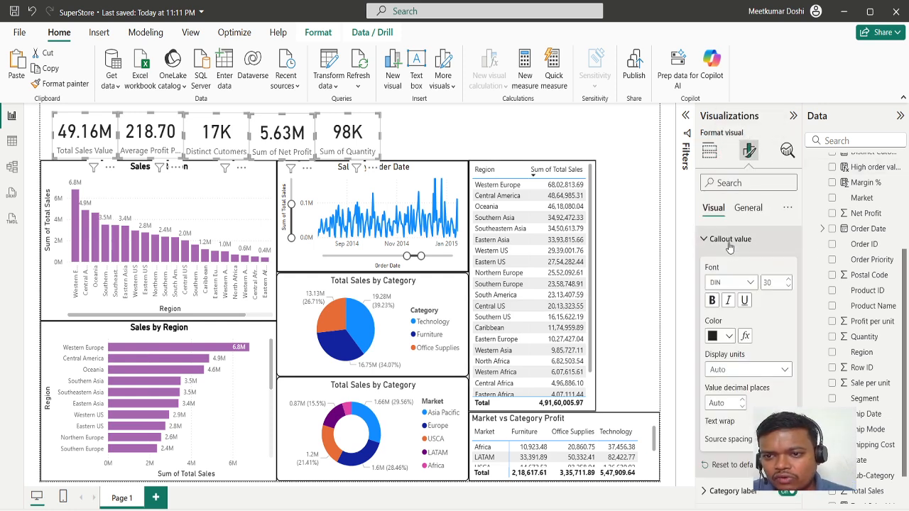
left_click(730, 241)
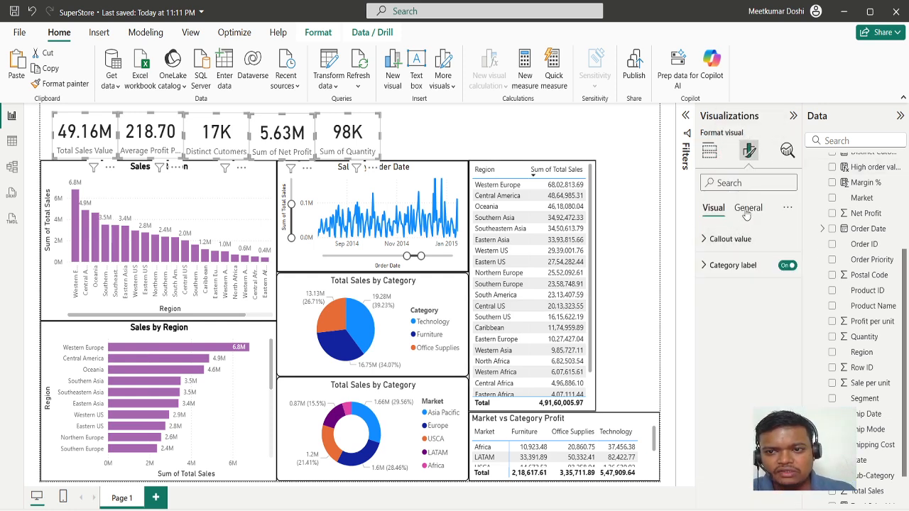
left_click(748, 208)
left_click(725, 241)
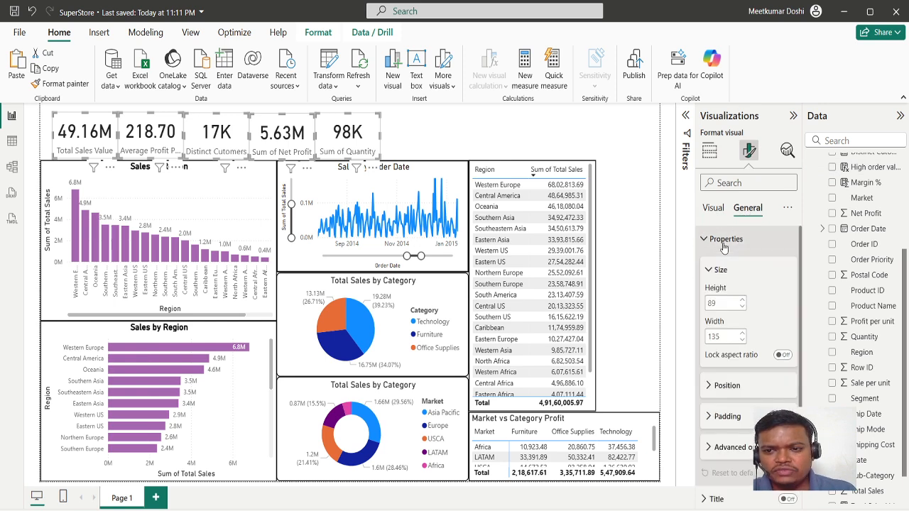
left_click(725, 241)
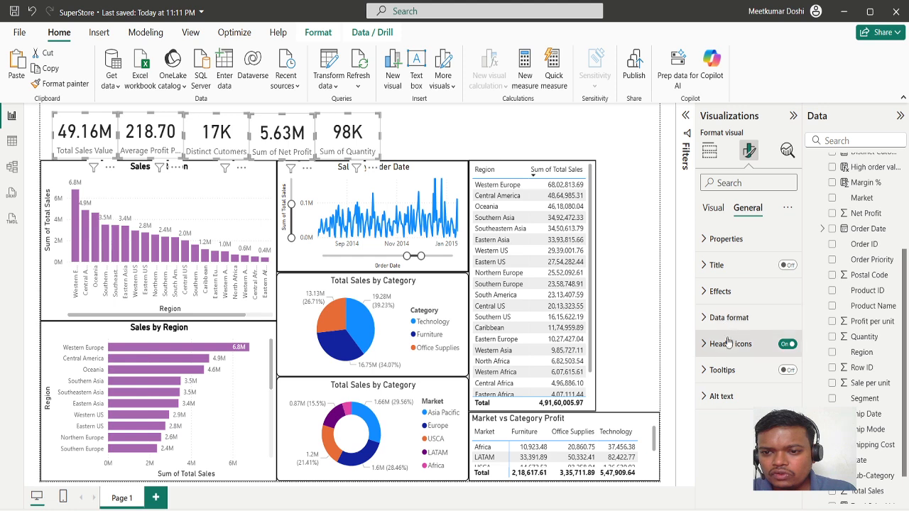
left_click(720, 292)
scroll(740, 437, "down", 1)
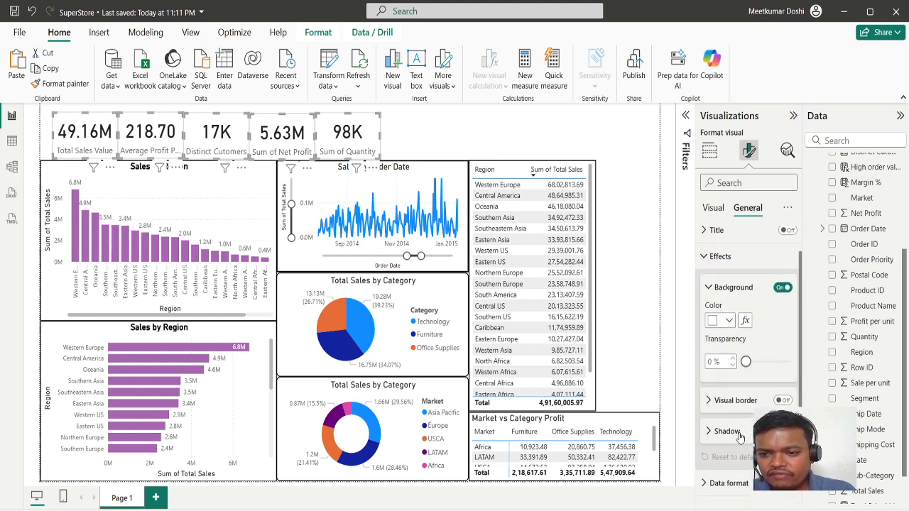
left_click(780, 398)
left_click(717, 398)
scroll(724, 440, "down", 1)
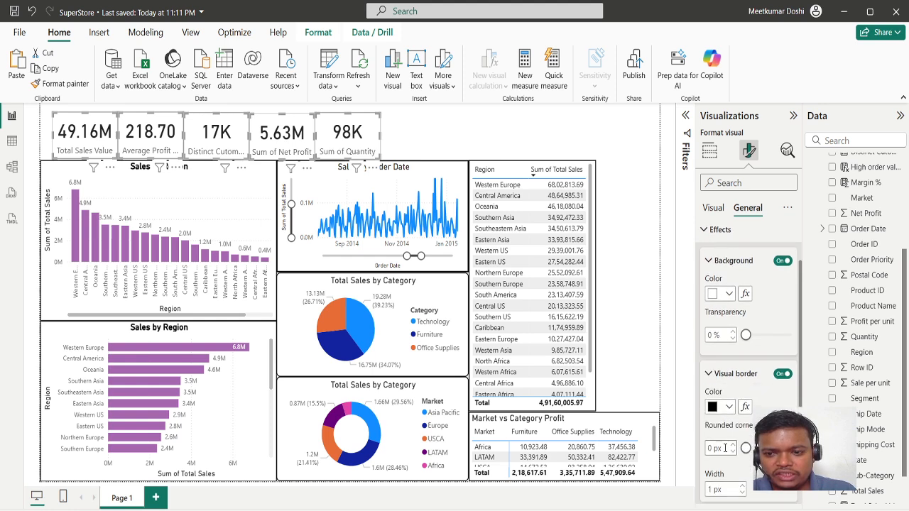
left_click(743, 489)
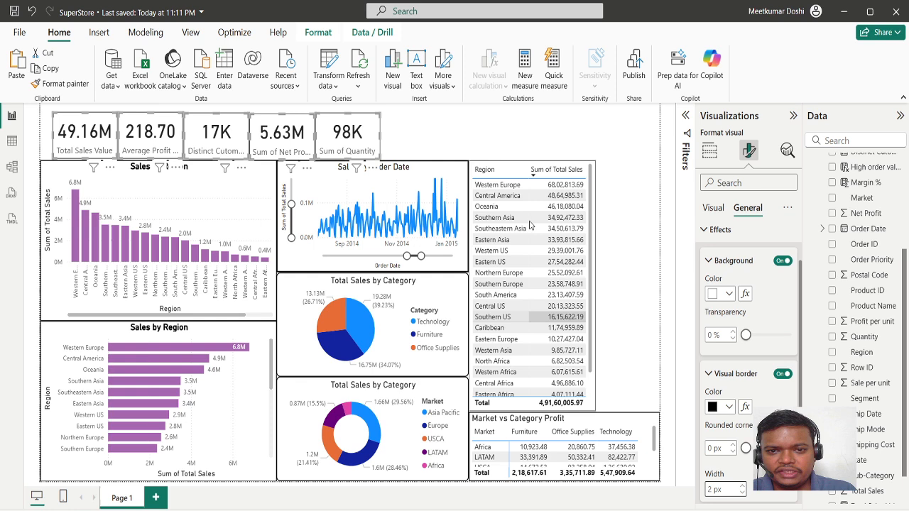
left_click(576, 120)
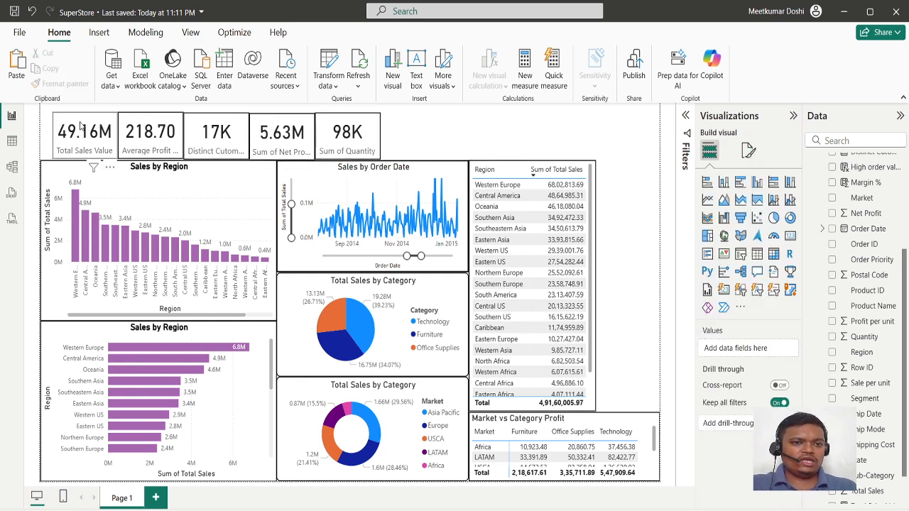
Shift the five KPI cards so the row starts at the page's left edge and the cards sit flush against each other.
left_click(80, 125)
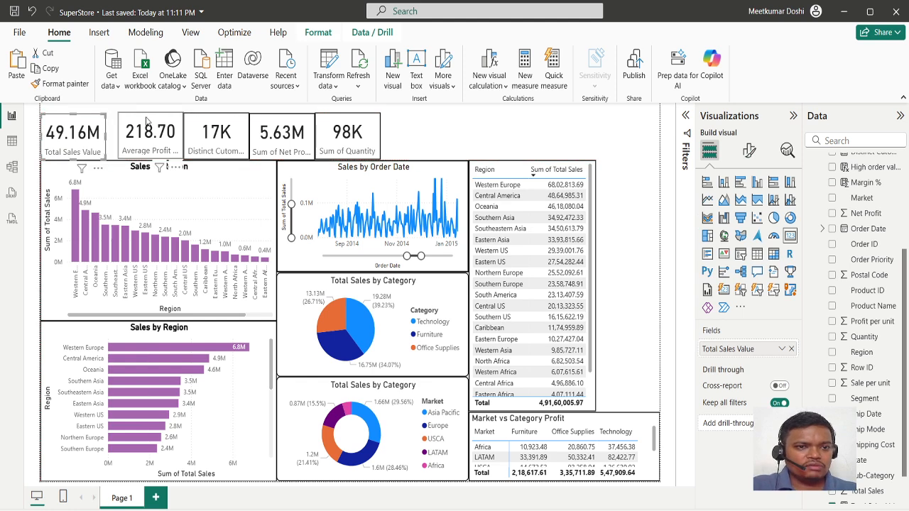
left_click_drag(147, 121, 136, 123)
left_click_drag(196, 124, 191, 123)
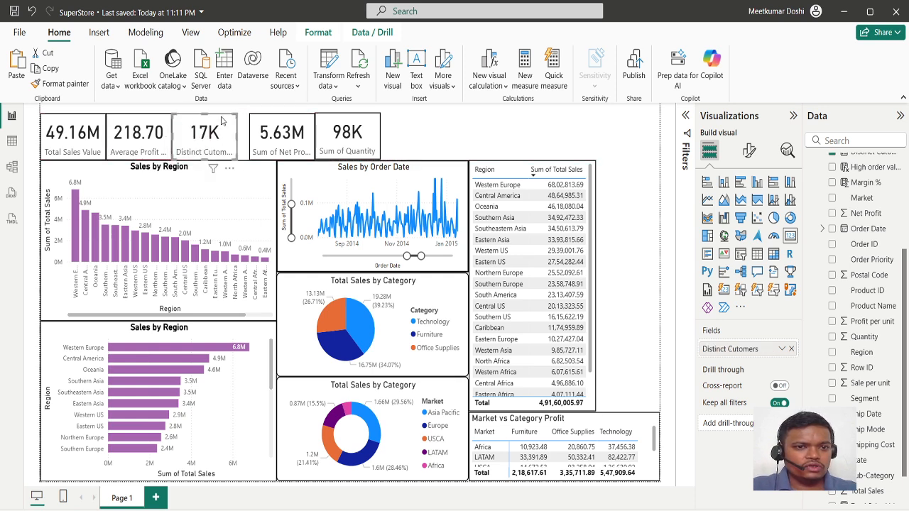
mouse_move(279, 122)
left_mouse_down()
mouse_move(250, 122)
mouse_move(286, 121)
left_mouse_up()
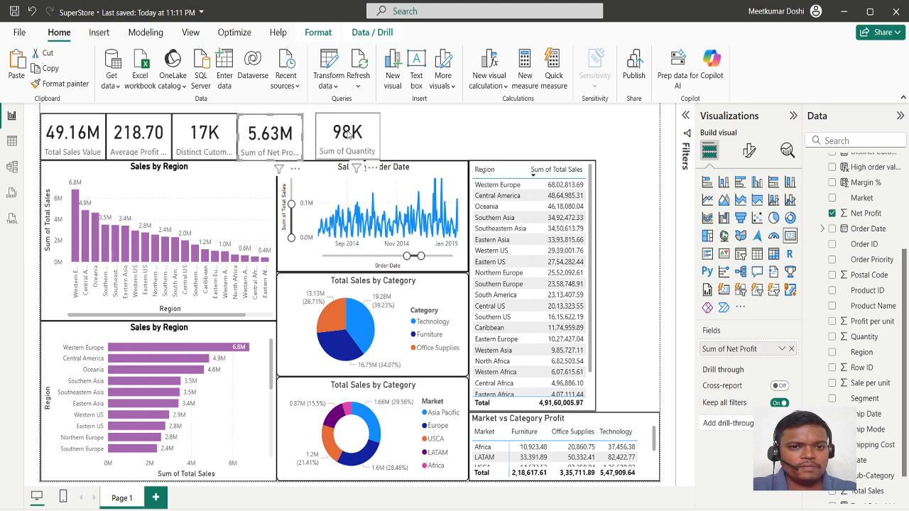
left_click_drag(332, 120, 320, 119)
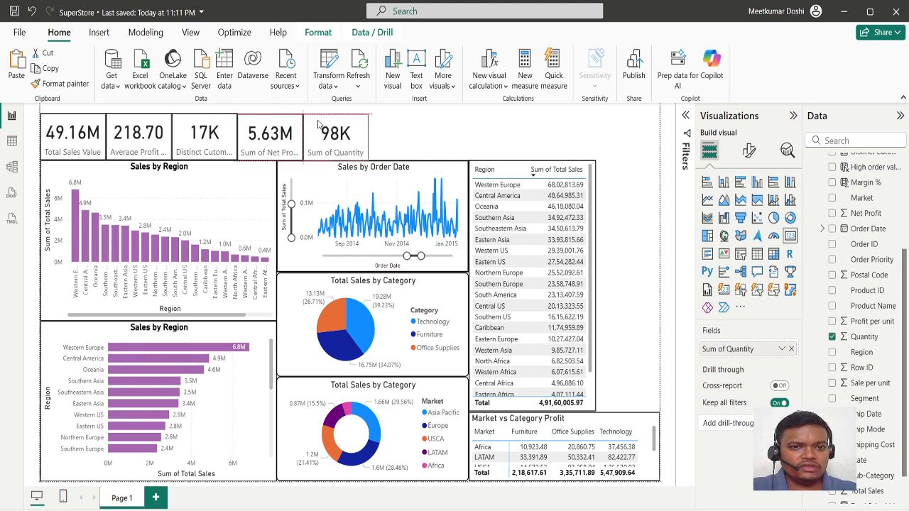
left_click(408, 120)
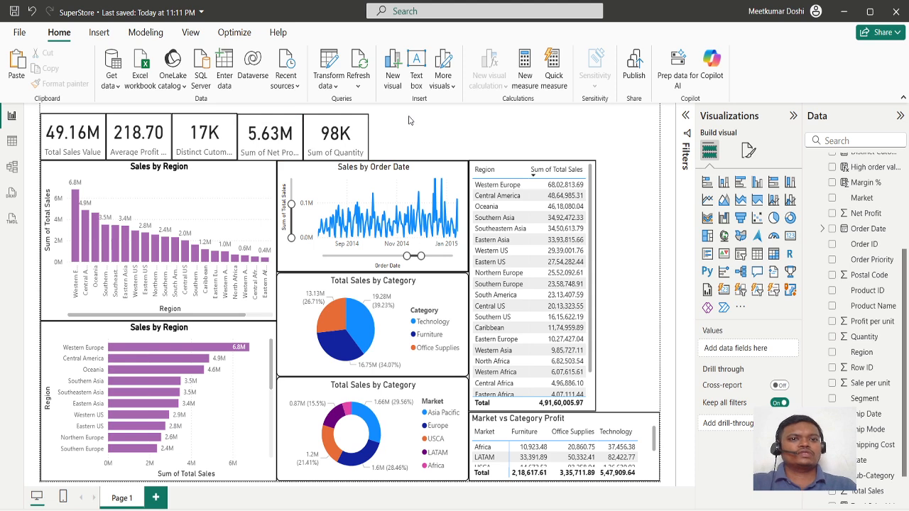
left_click(230, 130)
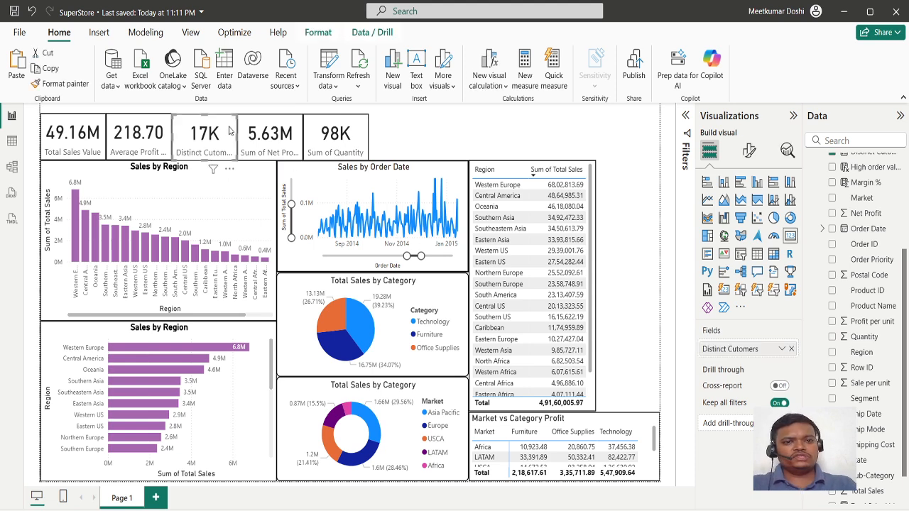
left_click(122, 125)
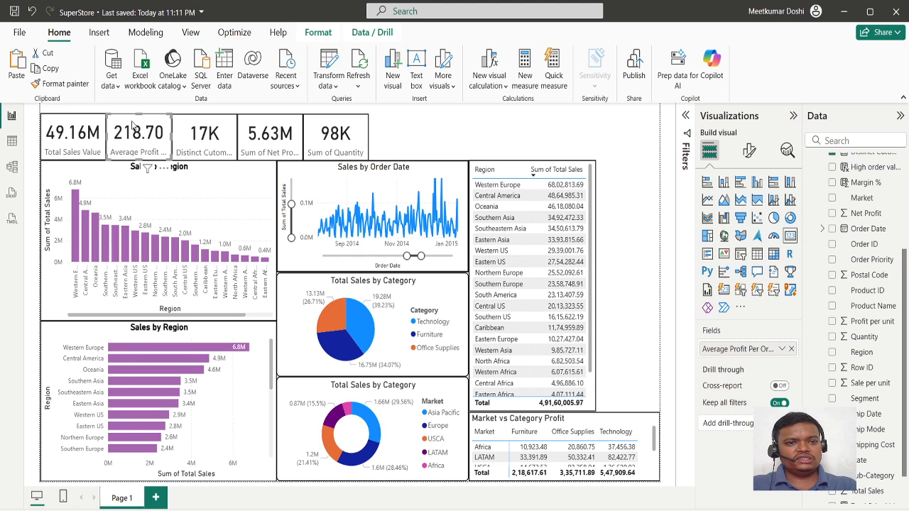
left_click(95, 124)
left_click(477, 122)
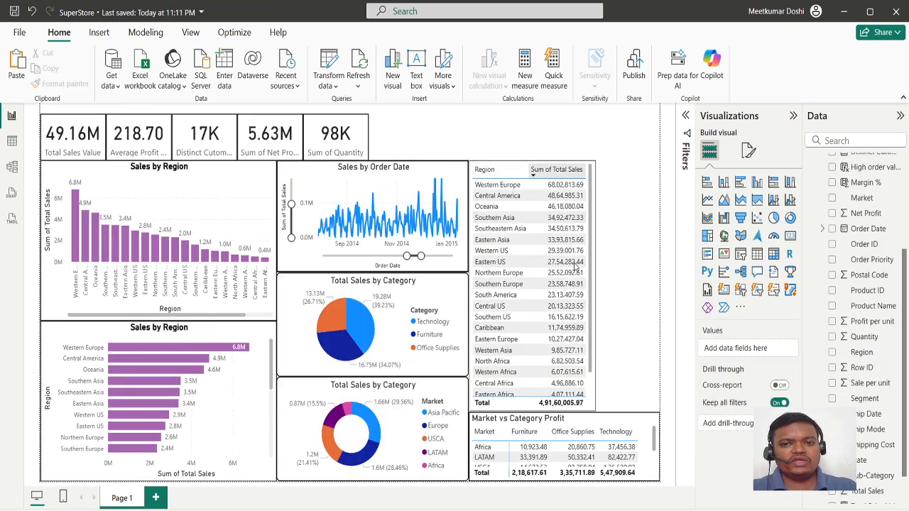
Apply the Condensed style preset to the region sales table.
left_click(516, 167)
left_click(749, 150)
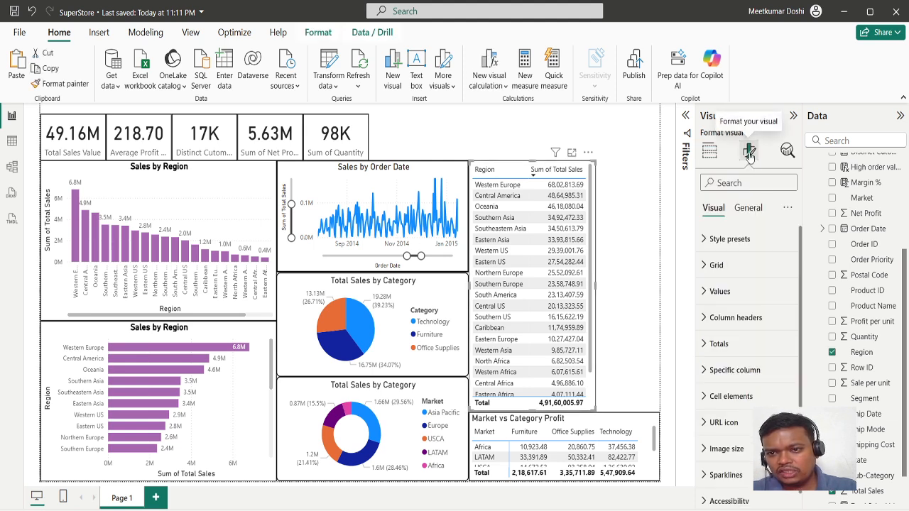
left_click(742, 241)
left_click(751, 282)
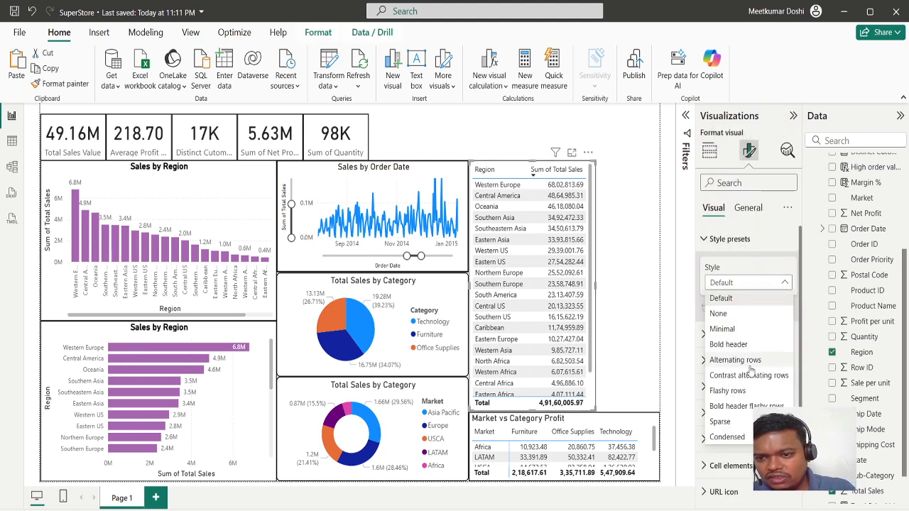
left_click(732, 437)
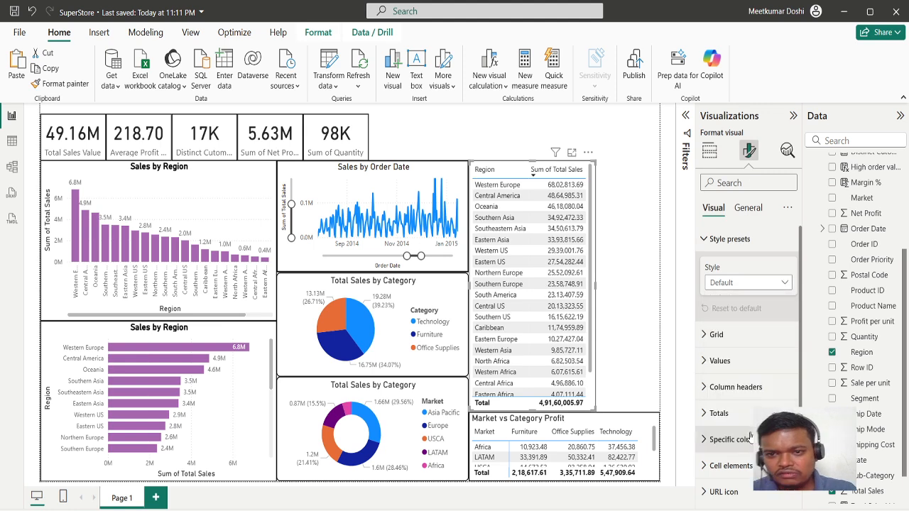
Insert a Q&A visual in the empty space beside the region sales table, and sort that table by Sum of Total Sales in ascending order.
double_click(635, 342)
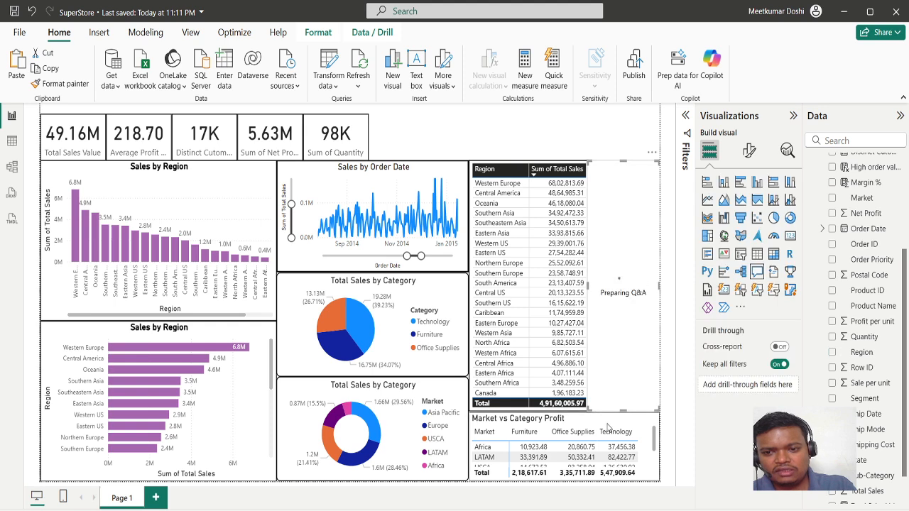
left_click(608, 426)
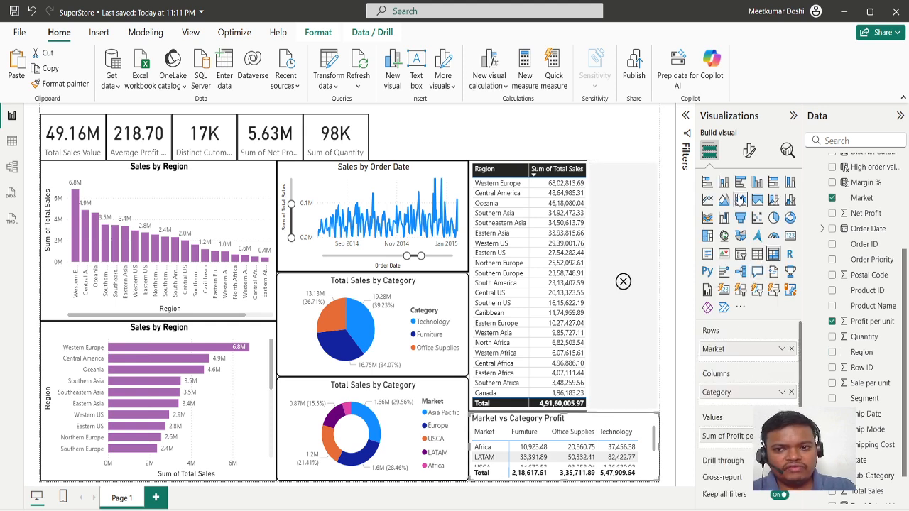
left_click(573, 168)
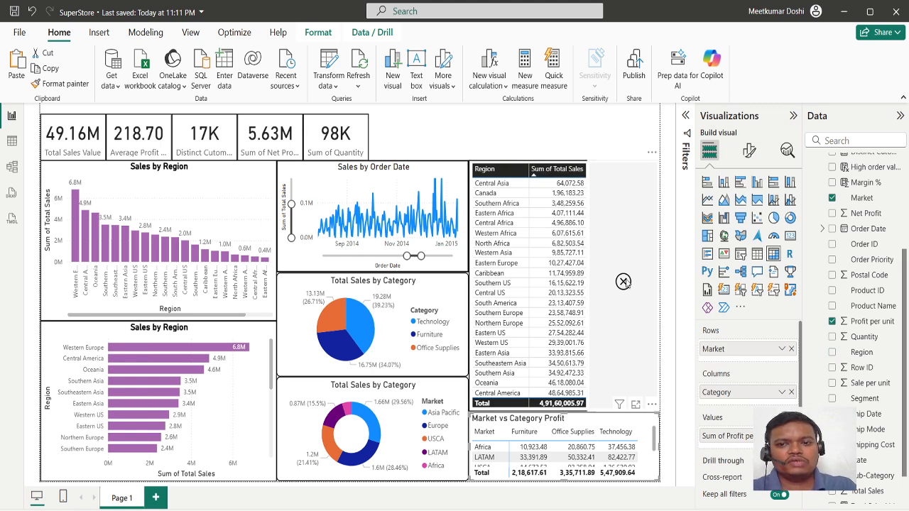
left_click(624, 282)
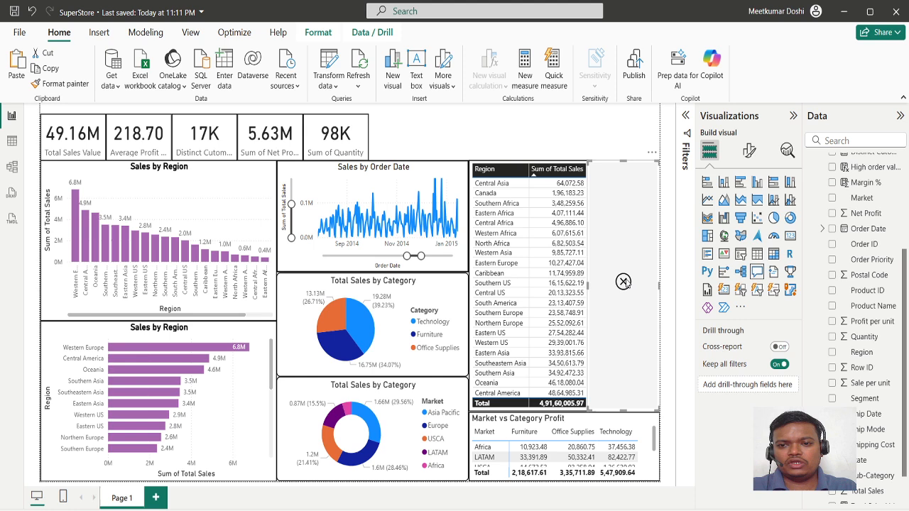
double_click(603, 155)
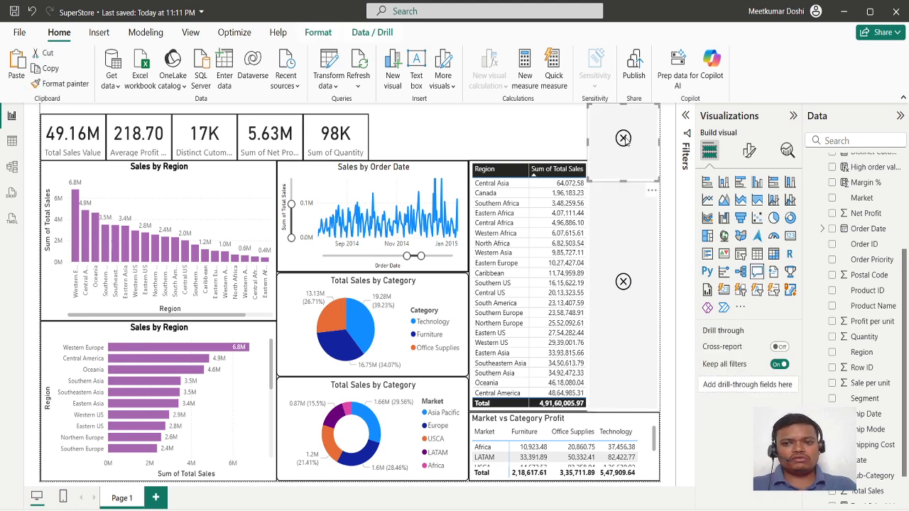
key("Delete")
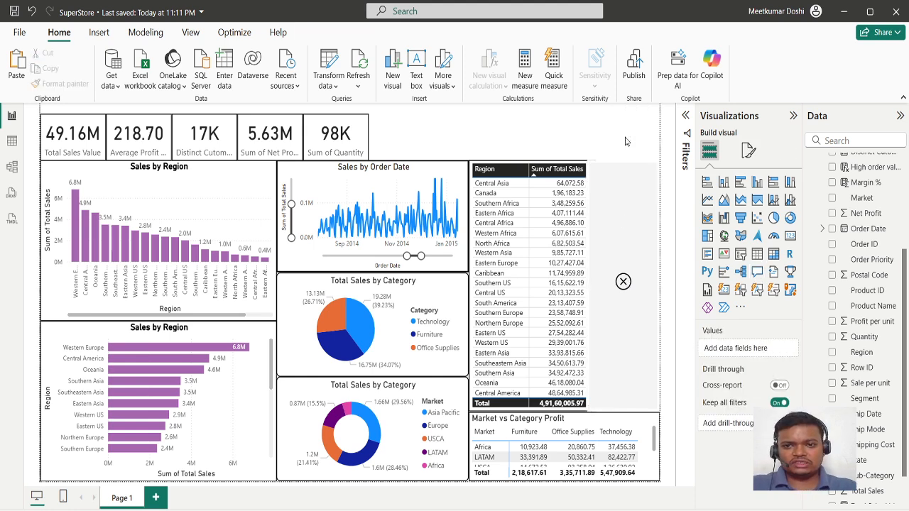
Open the options for the Q&A visual beside the region sales table.
left_click(648, 167)
left_click(652, 152)
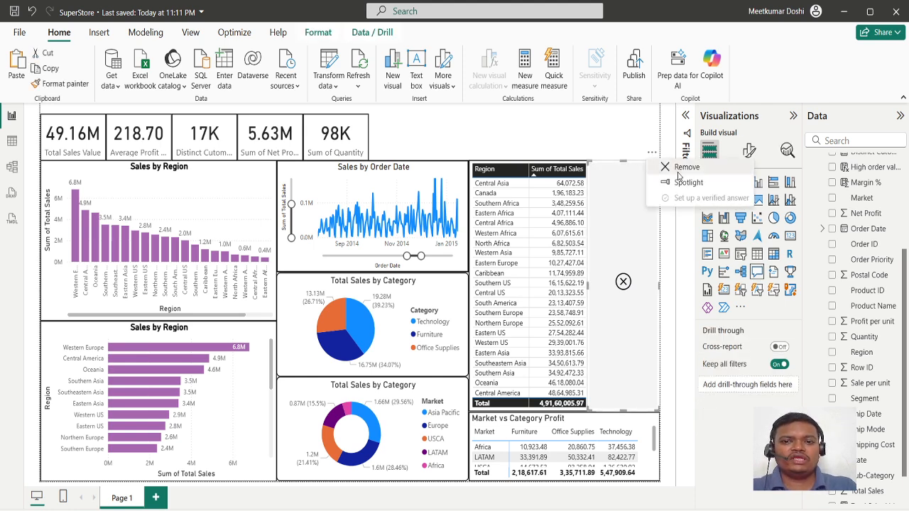
key("alt+Tab")
key("alt+Tab")
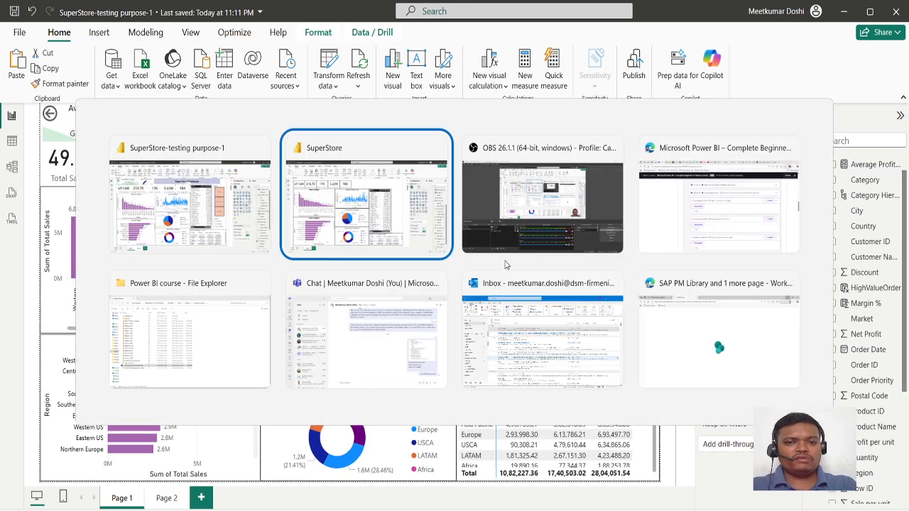
left_click(505, 260)
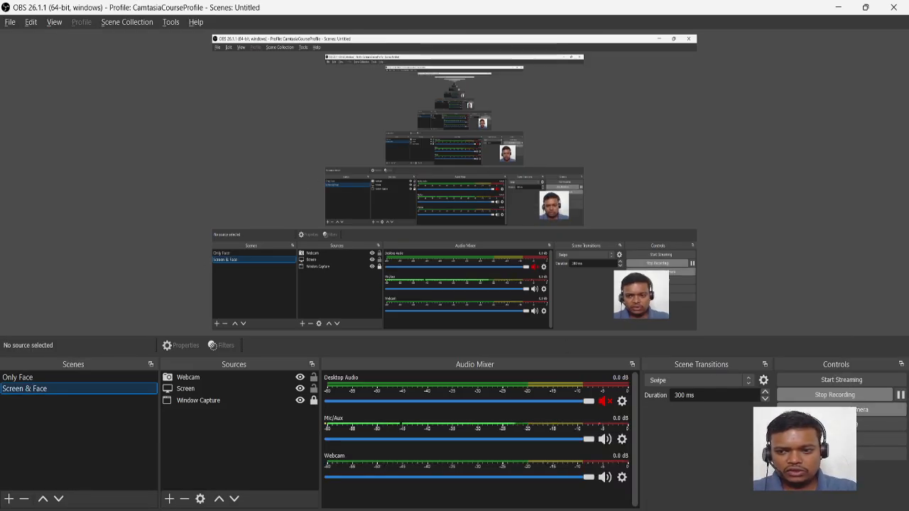
left_click(21, 377)
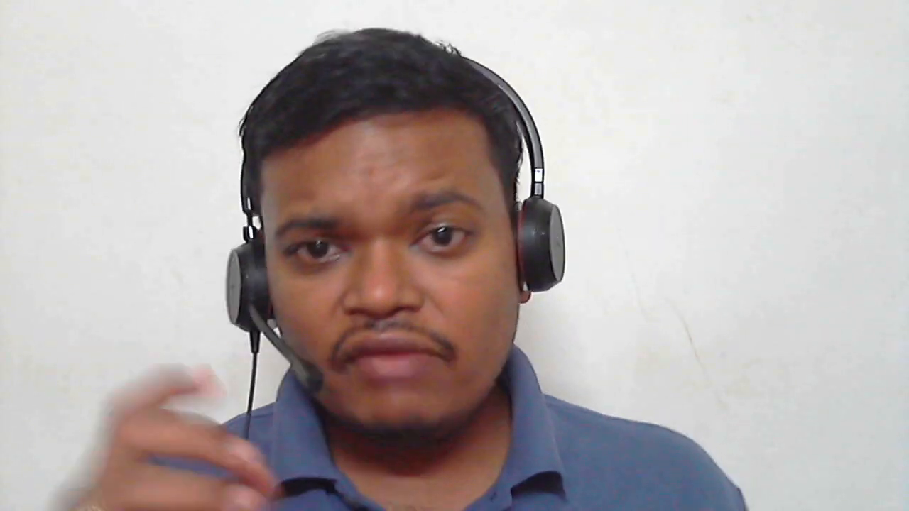